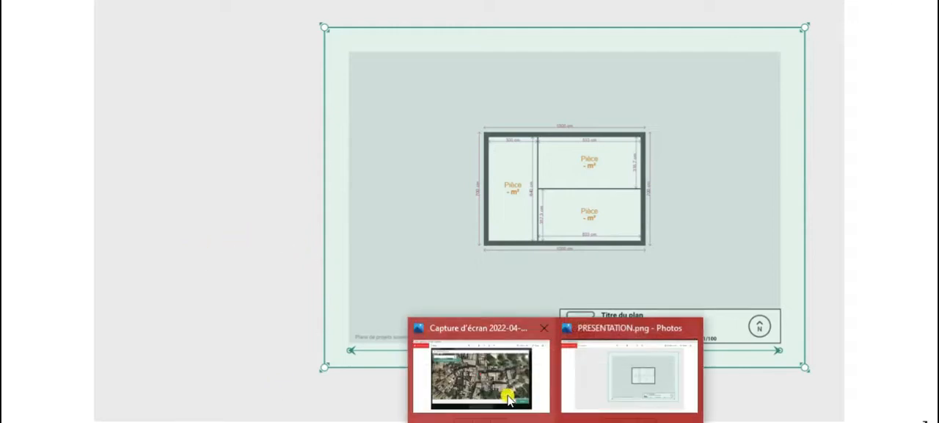
# Step: Bring up the "Capture d'écran 2022-04-..." image in Photos
pyautogui.click(508, 395)
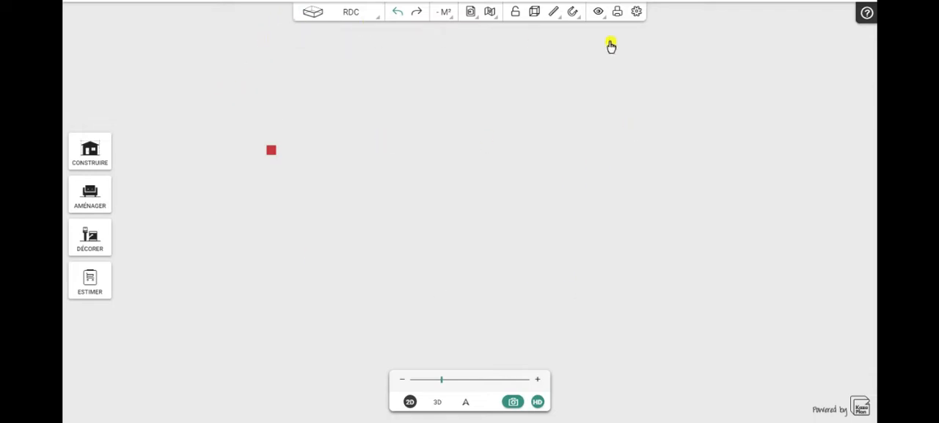
# Step: Import "plan kozikaza jpeg.jpeg" as a reference plan and raise its opacity to the maximum
pyautogui.click(469, 15)
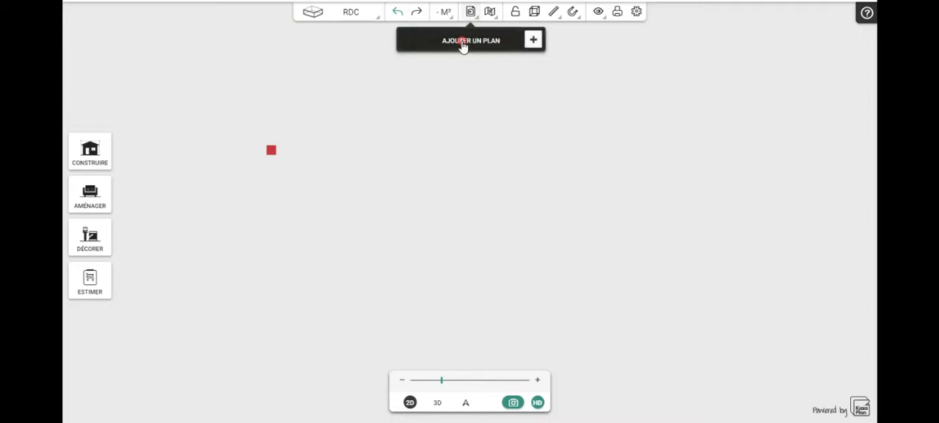
pyautogui.click(463, 43)
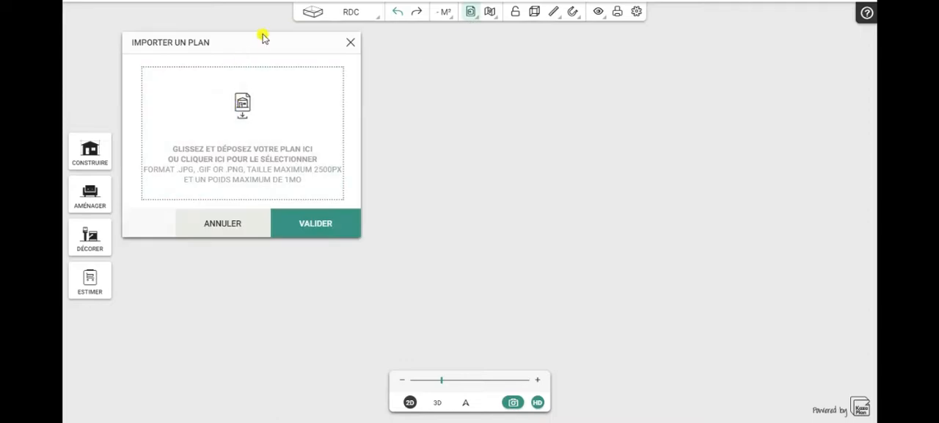
pyautogui.moveTo(259, 42); pyautogui.dragTo(201, 14)
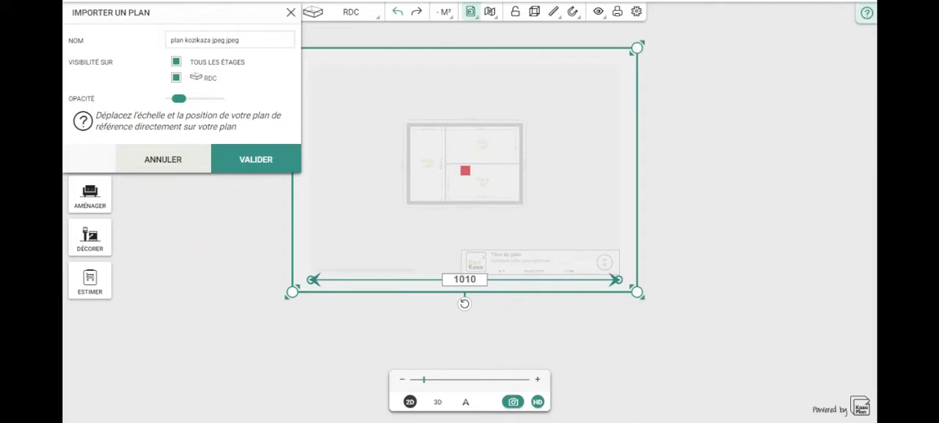
pyautogui.moveTo(180, 98); pyautogui.dragTo(221, 104)
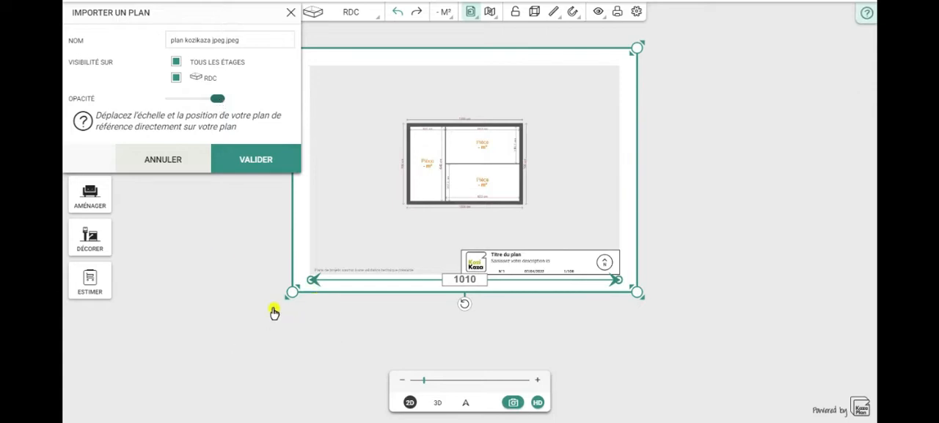
# Step: Move both ends of the scale arrow to roughly beneath the plan's lower outer wall
pyautogui.moveTo(313, 278); pyautogui.dragTo(410, 222)
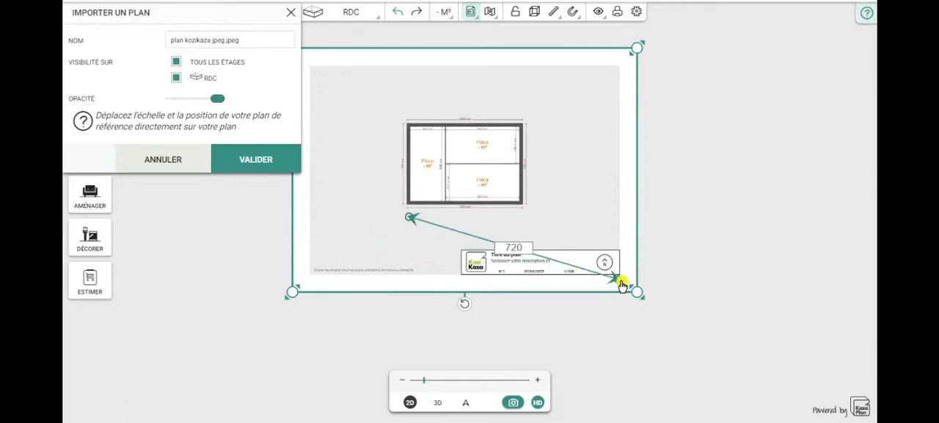
pyautogui.moveTo(617, 277); pyautogui.dragTo(533, 220)
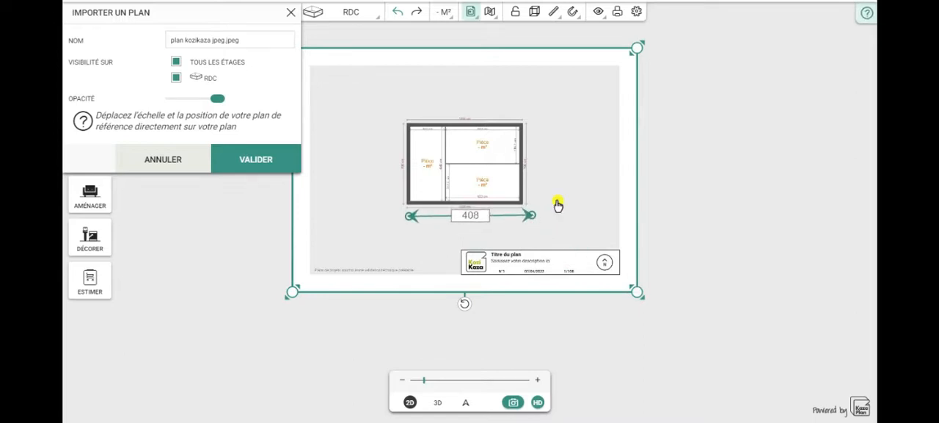
# Step: Align both ends of the scale arrow precisely with the ends of the plan's lower 1000 cm dimension line
pyautogui.scroll(2, 558, 205)
pyautogui.scroll(2, 557, 204)
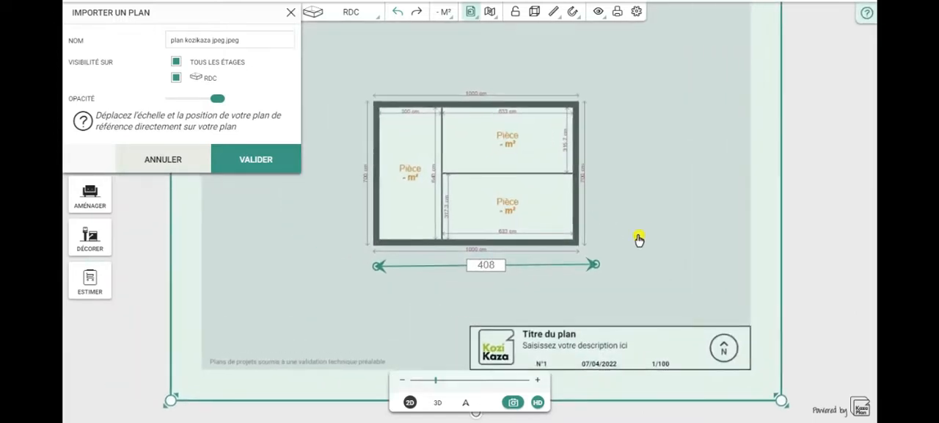
pyautogui.scroll(2, 639, 239)
pyautogui.scroll(2, 664, 227)
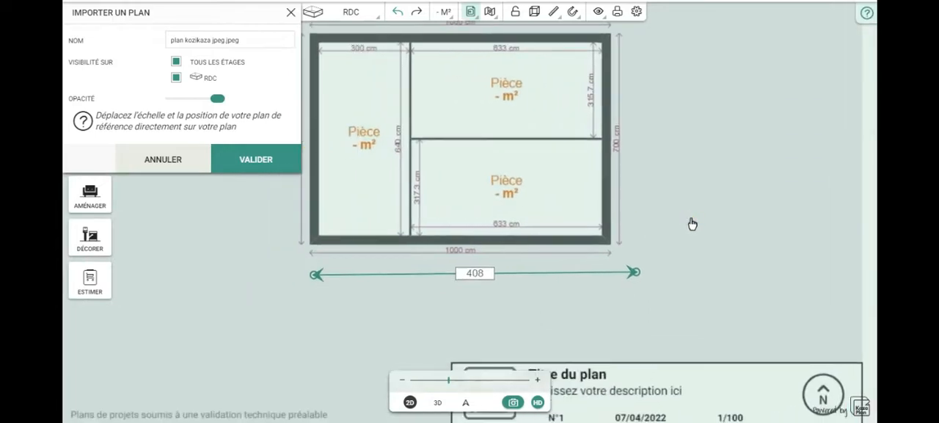
pyautogui.scroll(1, 692, 223)
pyautogui.scroll(2, 727, 235)
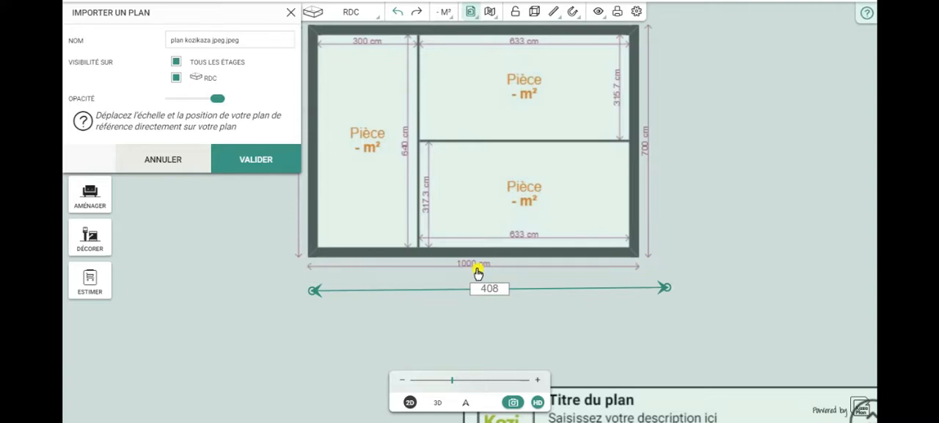
pyautogui.moveTo(723, 233); pyautogui.dragTo(755, 258)
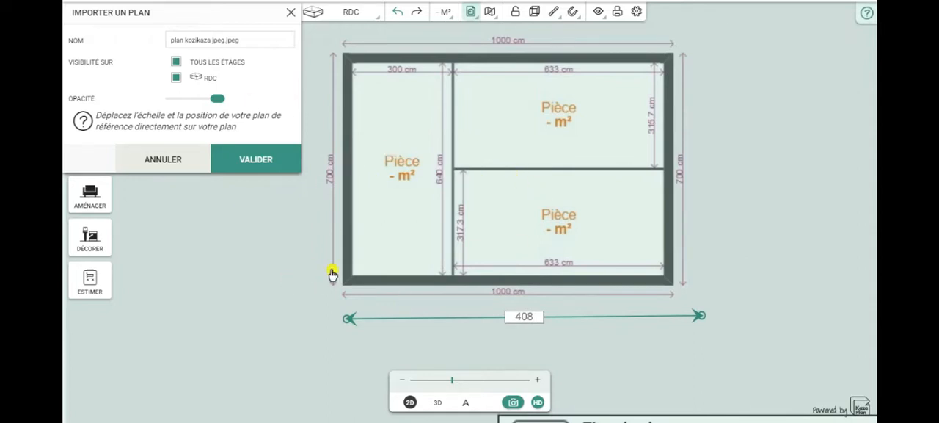
pyautogui.moveTo(284, 352); pyautogui.dragTo(271, 346)
pyautogui.scroll(3, 287, 330)
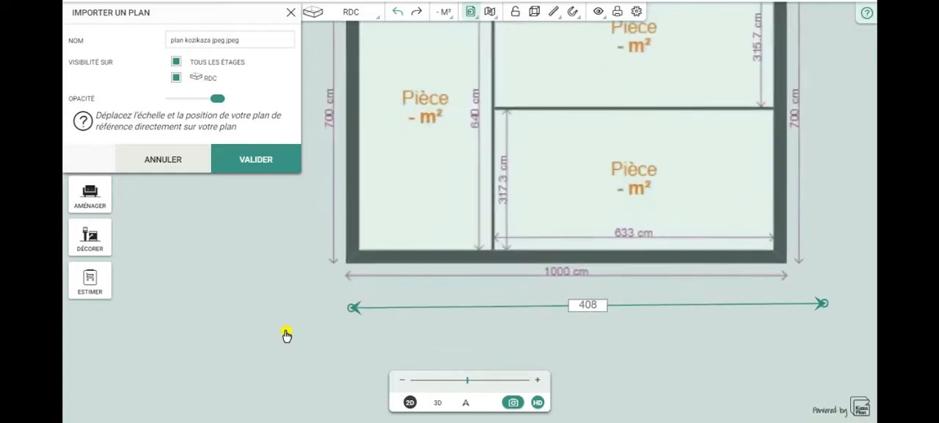
pyautogui.moveTo(376, 307); pyautogui.dragTo(363, 262)
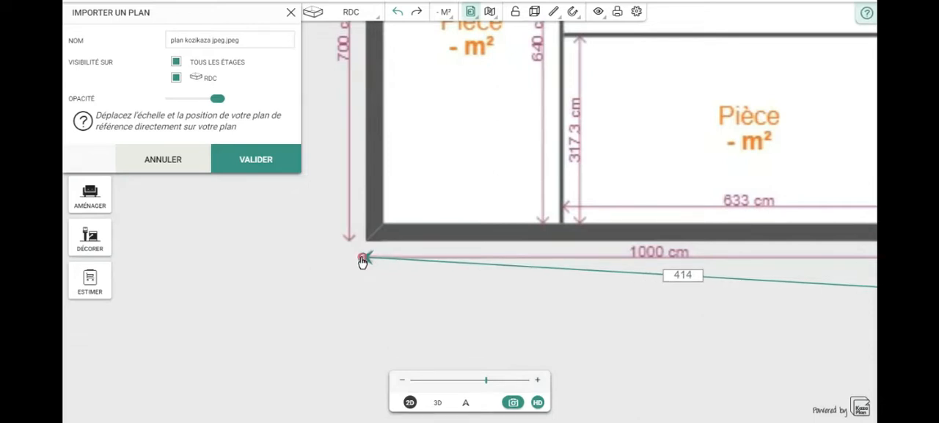
pyautogui.moveTo(589, 322); pyautogui.dragTo(331, 309)
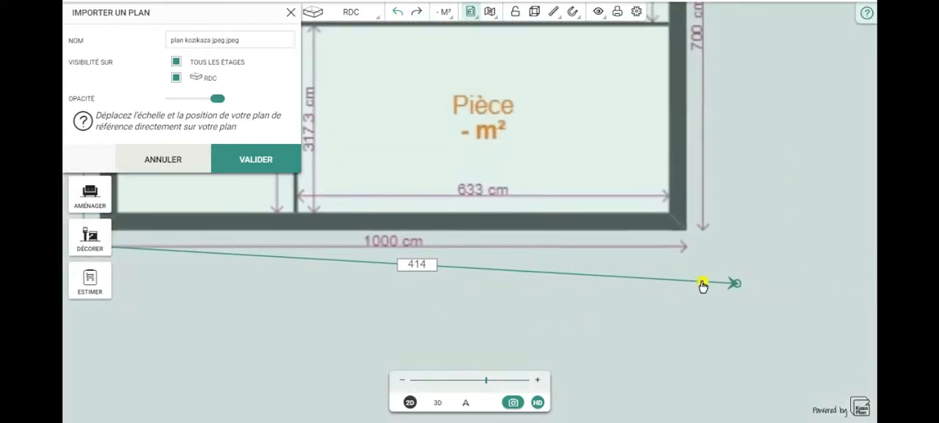
pyautogui.moveTo(734, 285); pyautogui.dragTo(691, 251)
# Step: Set the scale arrow's length to 1000 so the reference plan is rescaled
pyautogui.moveTo(287, 339); pyautogui.dragTo(422, 333)
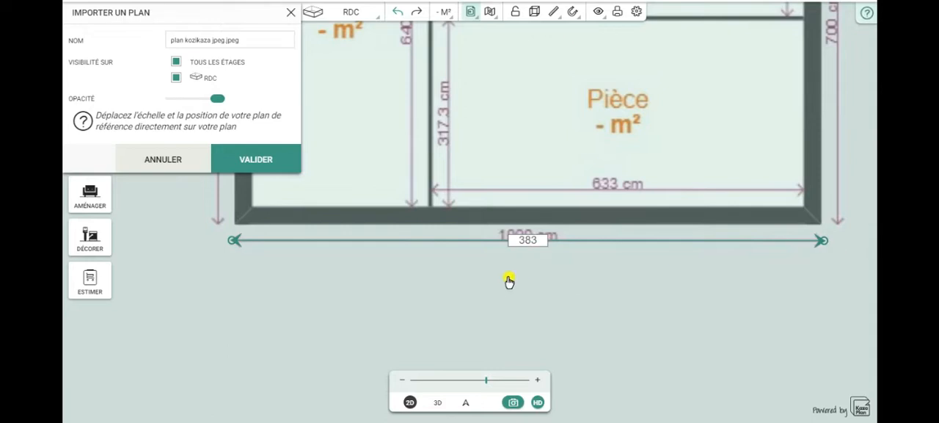
pyautogui.click(535, 245)
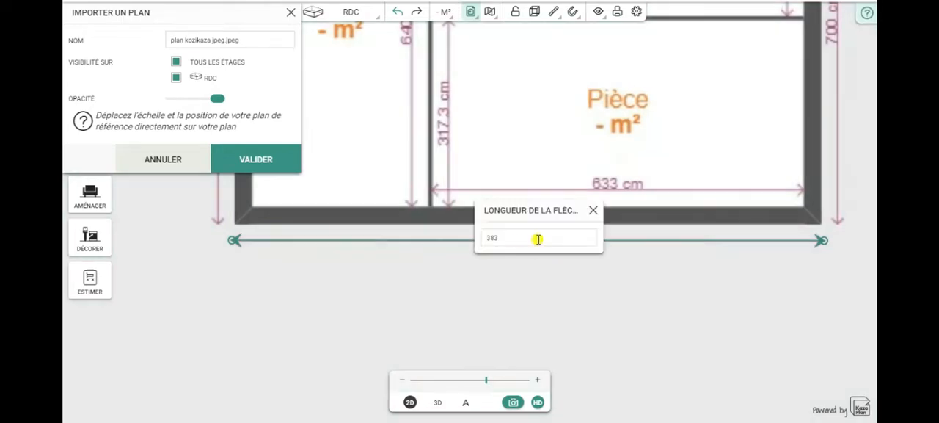
pyautogui.moveTo(504, 238); pyautogui.dragTo(465, 243)
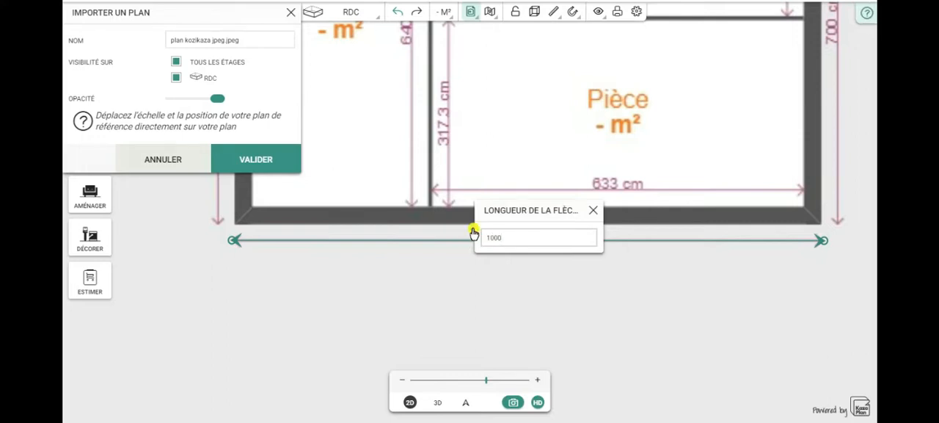
pyautogui.click(594, 213)
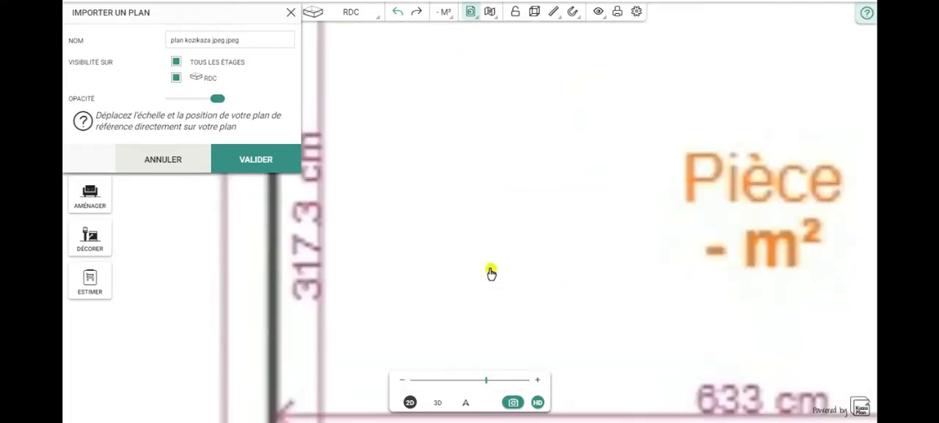
pyautogui.scroll(-5, 489, 268)
pyautogui.scroll(-3, 489, 261)
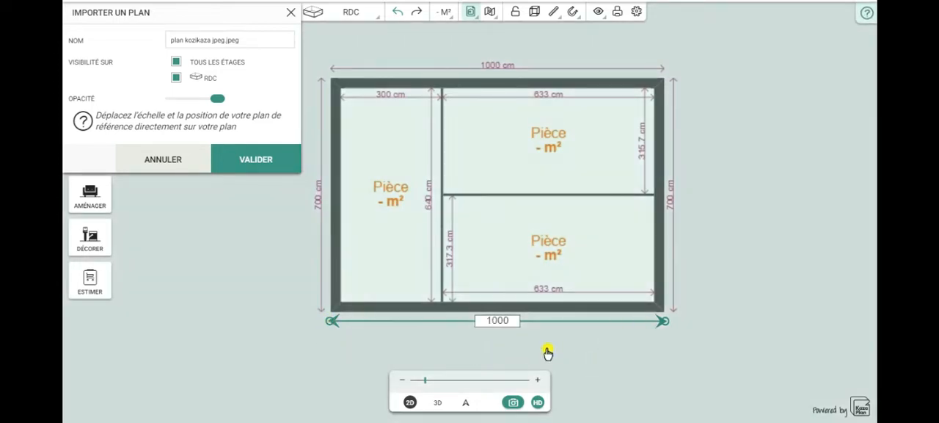
pyautogui.moveTo(289, 297); pyautogui.dragTo(316, 269)
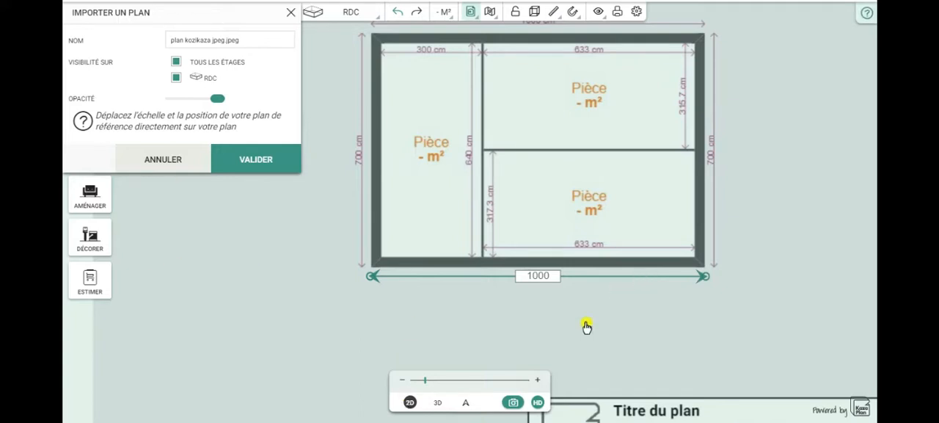
pyautogui.moveTo(287, 242); pyautogui.dragTo(302, 284)
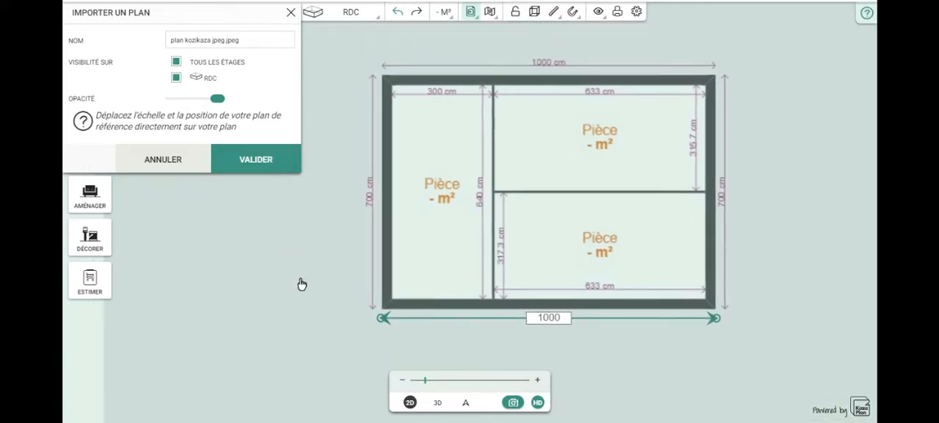
# Step: Delete the reference plan "plan kozikaza jpeg.jpeg" from the project
pyautogui.click(471, 13)
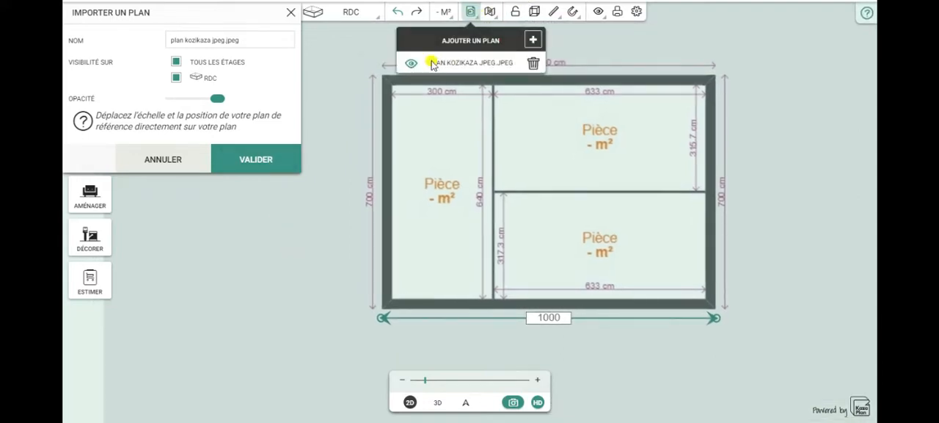
pyautogui.click(534, 65)
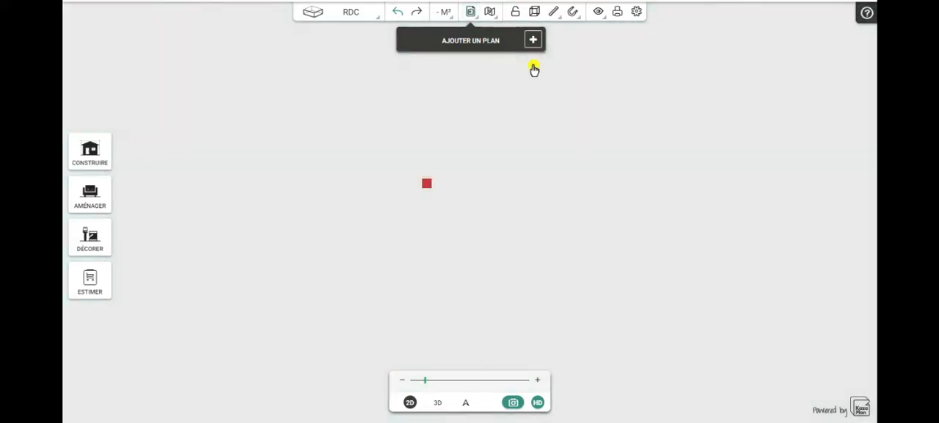
pyautogui.click(484, 166)
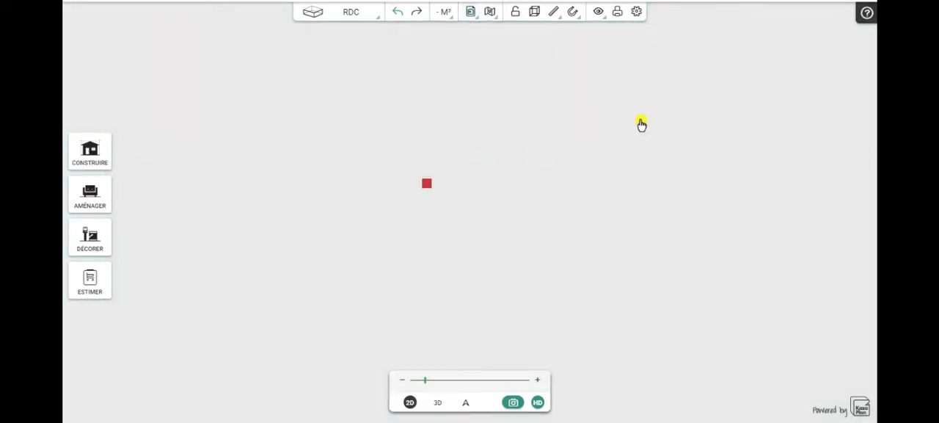
# Step: Import "plan kozikaza jpeg.jpeg" again as a reference plan and move its import settings clear of the drawing
pyautogui.click(468, 12)
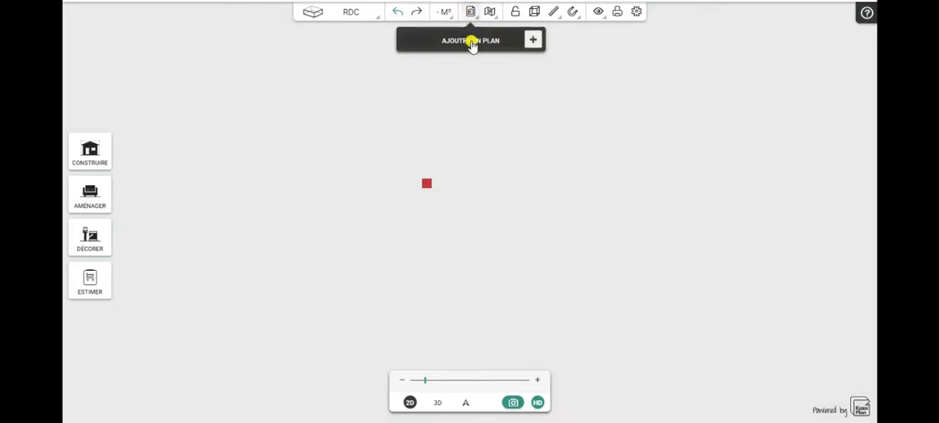
pyautogui.click(471, 45)
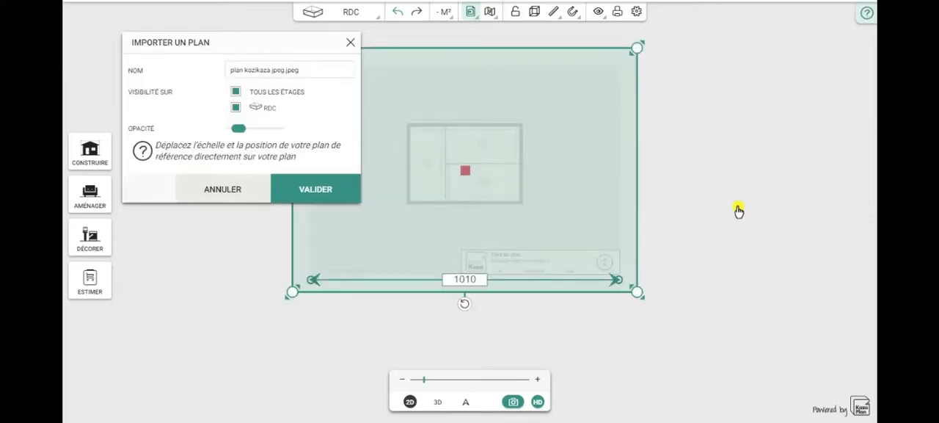
pyautogui.moveTo(190, 37); pyautogui.dragTo(188, 9)
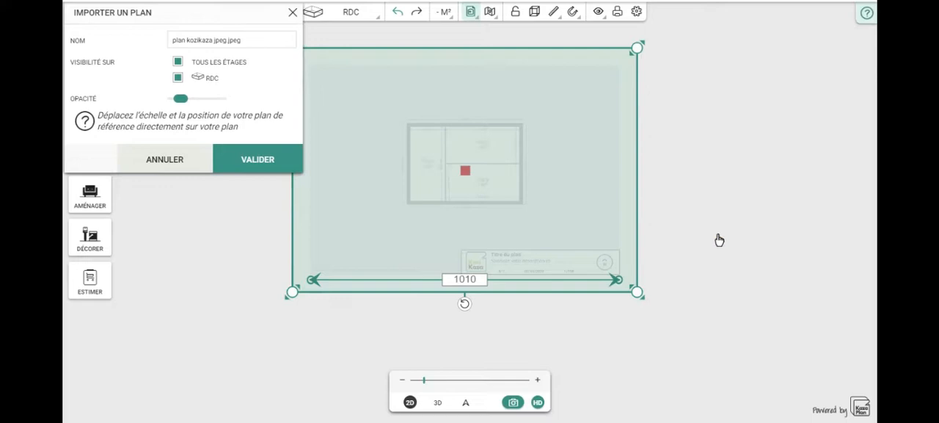
# Step: Place the scale arrow roughly beneath the plan's lower outer wall and raise the plan's opacity to the maximum
pyautogui.moveTo(719, 240); pyautogui.dragTo(759, 257)
pyautogui.moveTo(353, 301); pyautogui.dragTo(422, 242)
pyautogui.moveTo(659, 298); pyautogui.dragTo(565, 239)
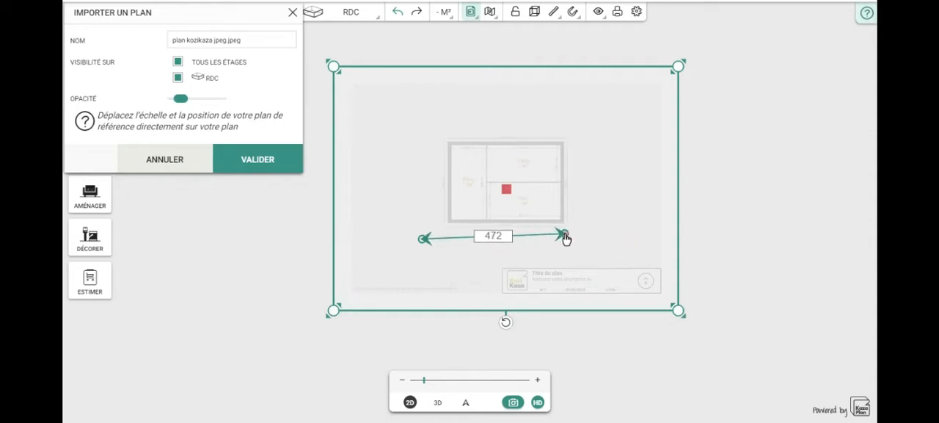
pyautogui.moveTo(423, 240); pyautogui.dragTo(449, 239)
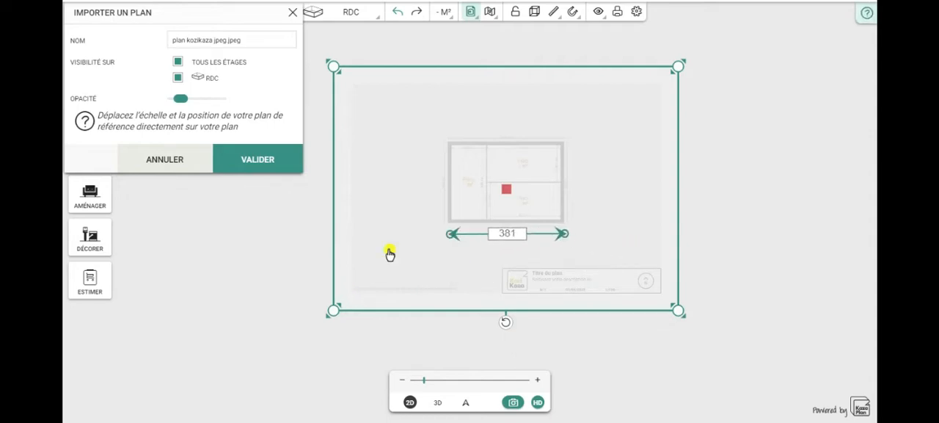
pyautogui.scroll(3, 389, 253)
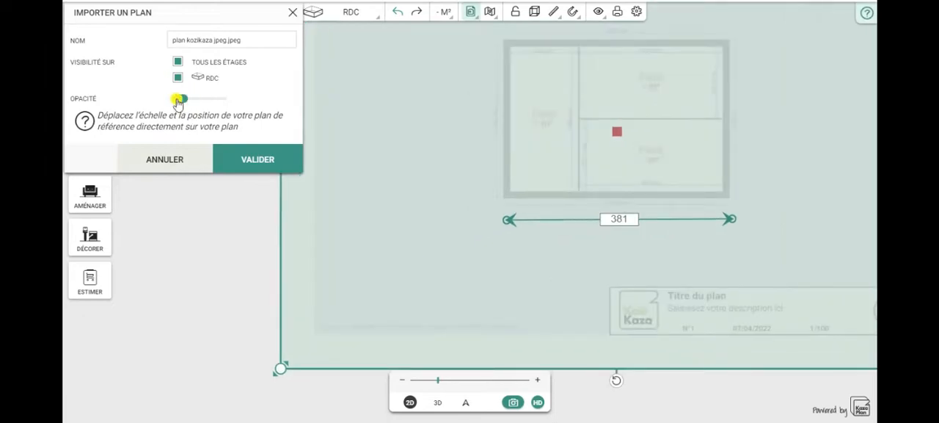
pyautogui.moveTo(181, 100); pyautogui.dragTo(223, 99)
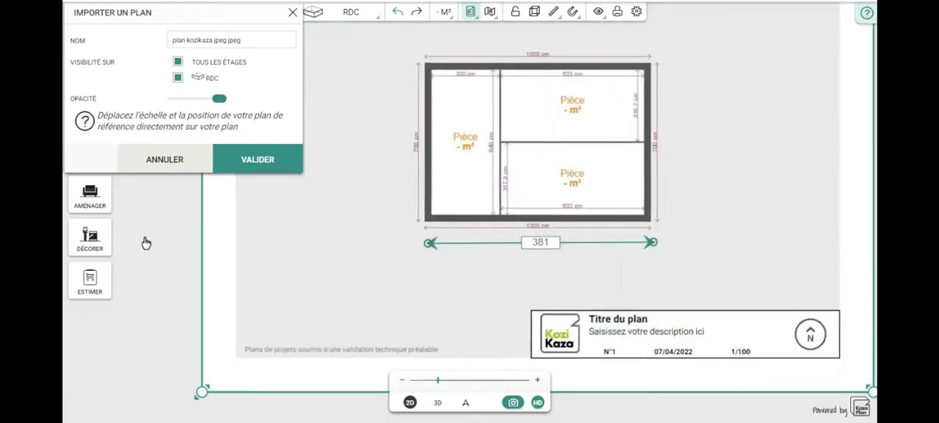
# Step: Align both ends of the scale arrow with the ends of the 1000 cm dimension line beneath the plan's lower outer wall
pyautogui.scroll(3, 632, 277)
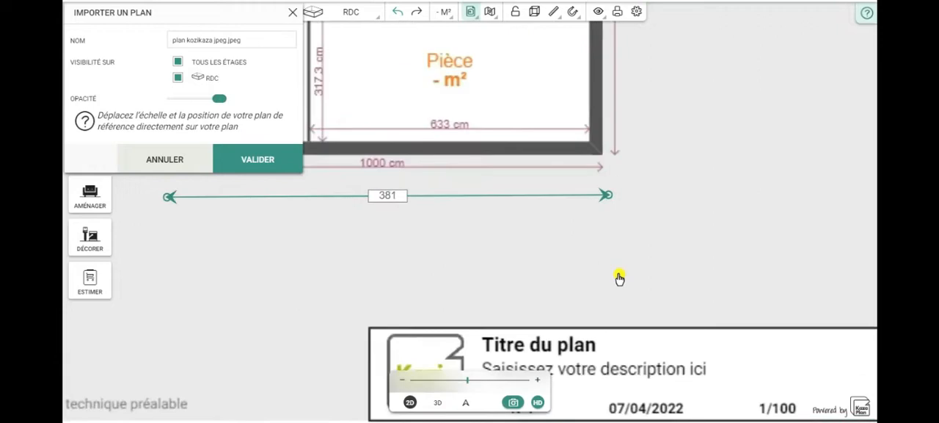
pyautogui.moveTo(471, 252); pyautogui.dragTo(621, 280)
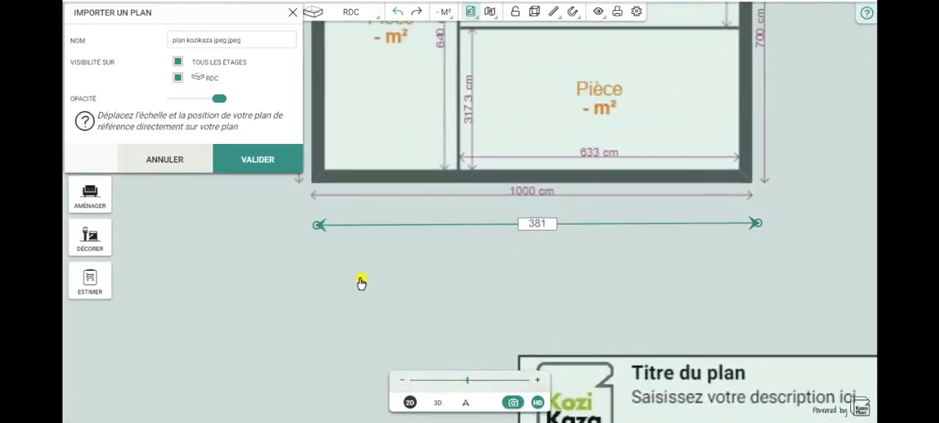
pyautogui.scroll(2, 362, 283)
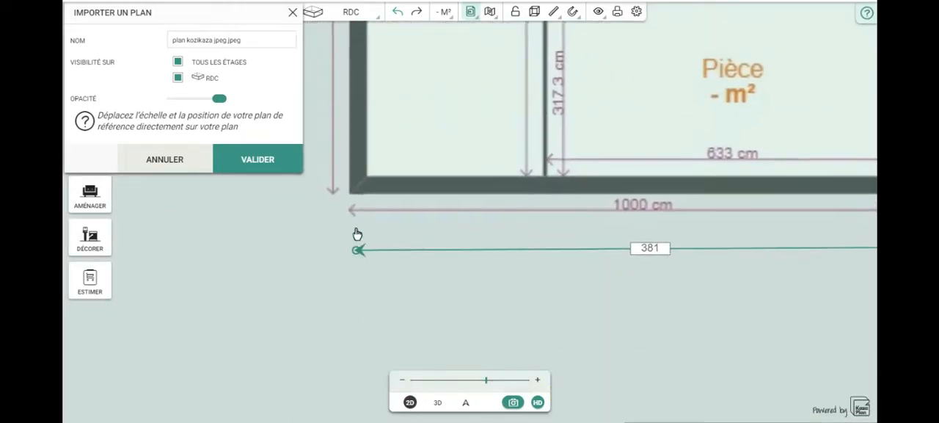
pyautogui.moveTo(356, 231); pyautogui.dragTo(354, 267)
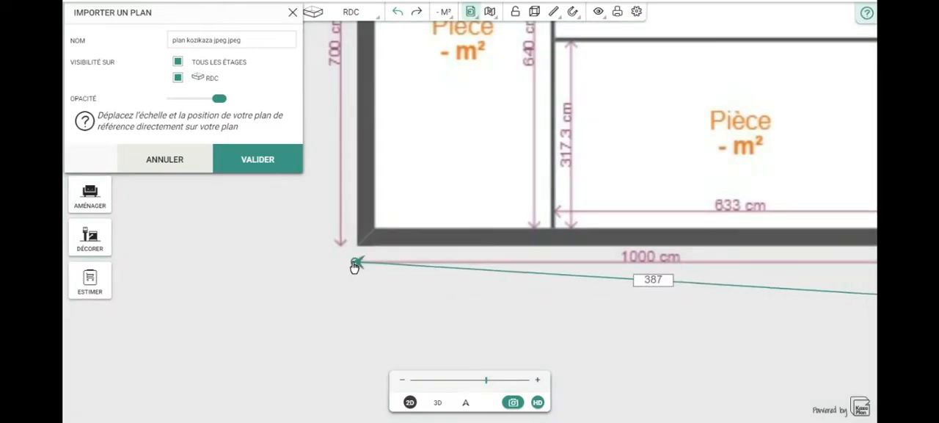
pyautogui.moveTo(598, 333); pyautogui.dragTo(486, 351)
pyautogui.moveTo(804, 309); pyautogui.dragTo(802, 274)
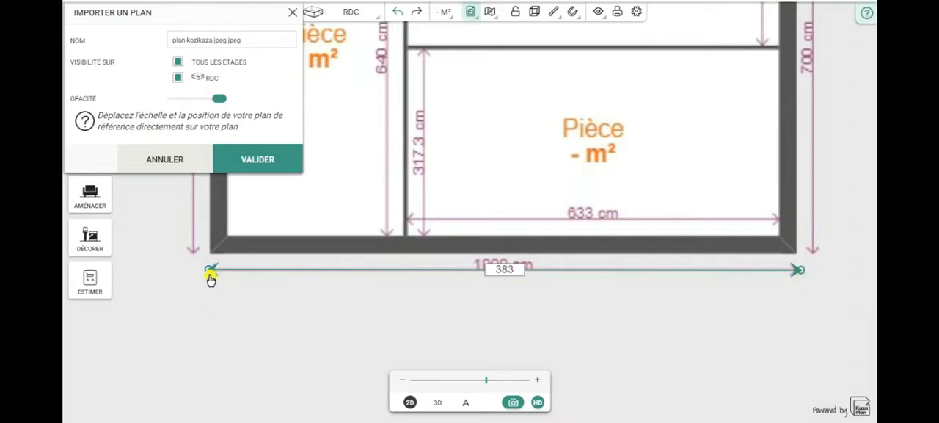
# Step: Set the scale arrow's length to 1000 to rescale the reference plan
pyautogui.click(507, 270)
pyautogui.moveTo(490, 266); pyautogui.dragTo(438, 265)
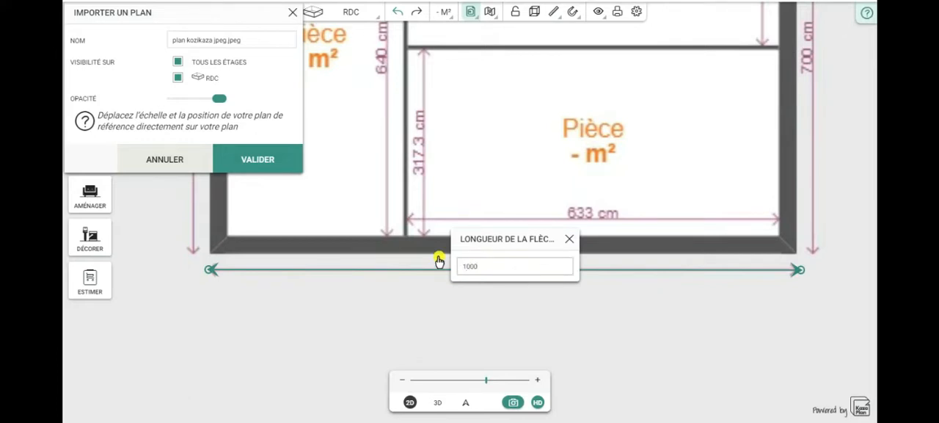
pyautogui.click(570, 242)
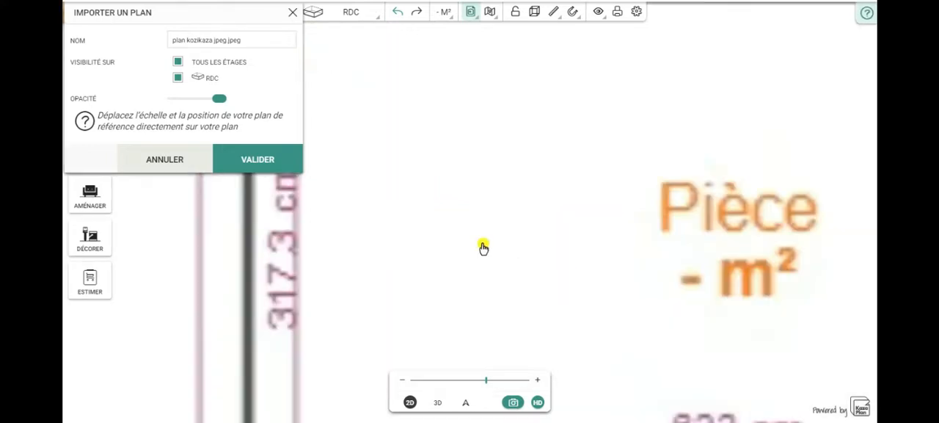
pyautogui.scroll(-3, 482, 243)
pyautogui.scroll(-3, 482, 243)
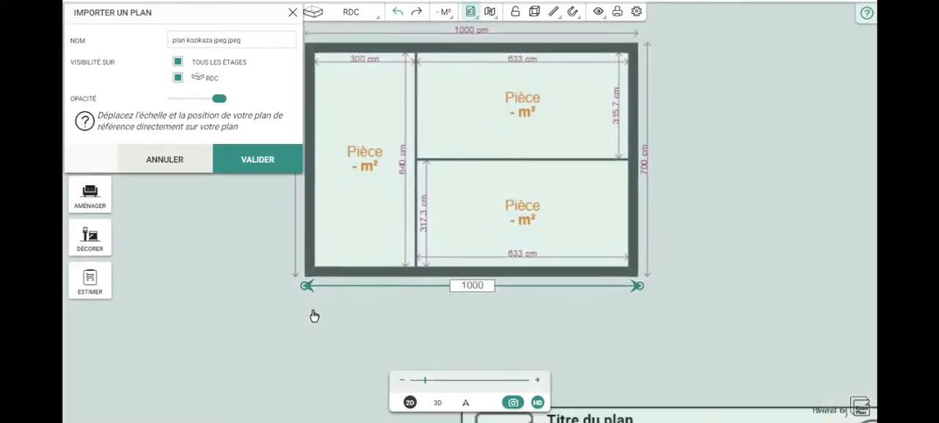
# Step: Check the scale arrow's length entry against the plan's 1000 cm width and validate the reference plan import
pyautogui.moveTo(322, 343); pyautogui.dragTo(314, 316)
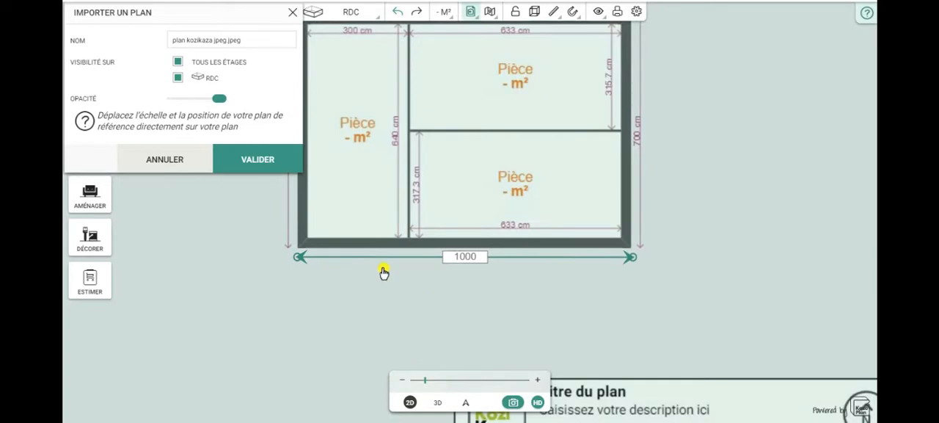
pyautogui.moveTo(379, 311); pyautogui.dragTo(408, 313)
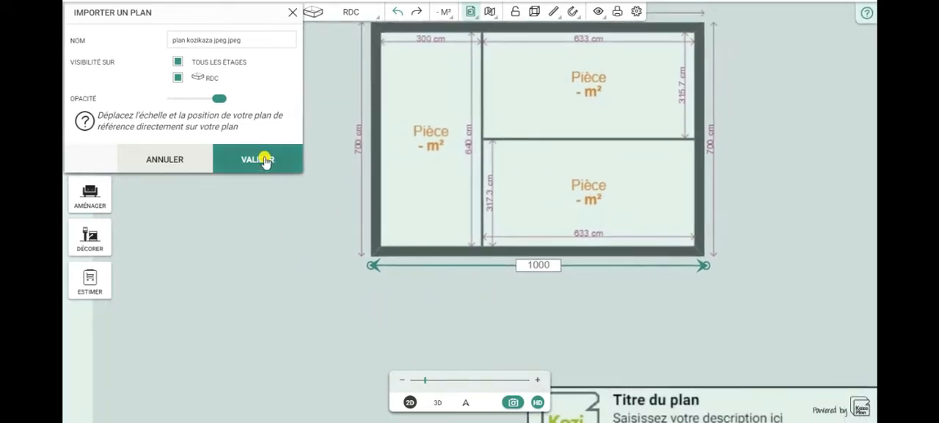
pyautogui.click(543, 266)
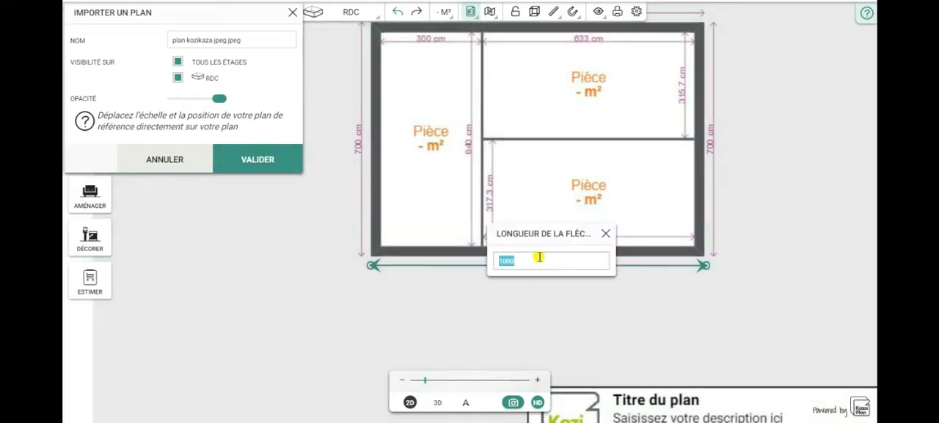
pyautogui.moveTo(706, 270); pyautogui.dragTo(716, 273)
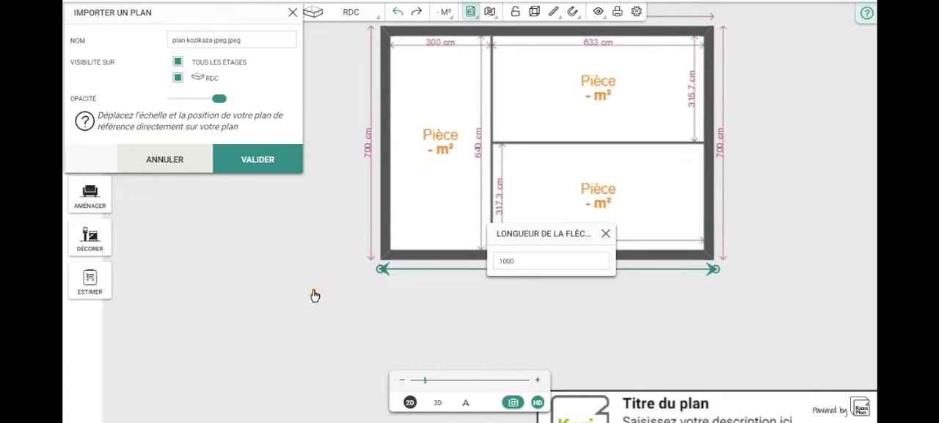
pyautogui.click(605, 234)
pyautogui.click(257, 163)
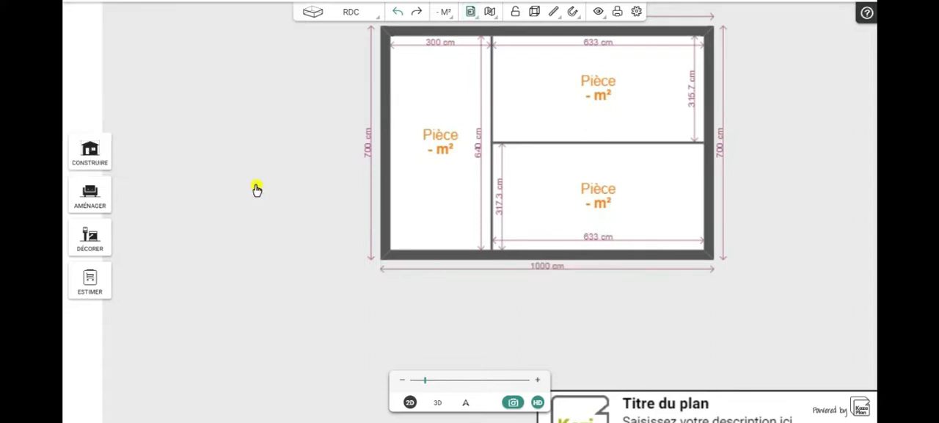
# Step: Trace the four outer walls over the reference plan as a closed rectangle, starting and ending at its lower-left corner
pyautogui.moveTo(337, 278); pyautogui.dragTo(275, 316)
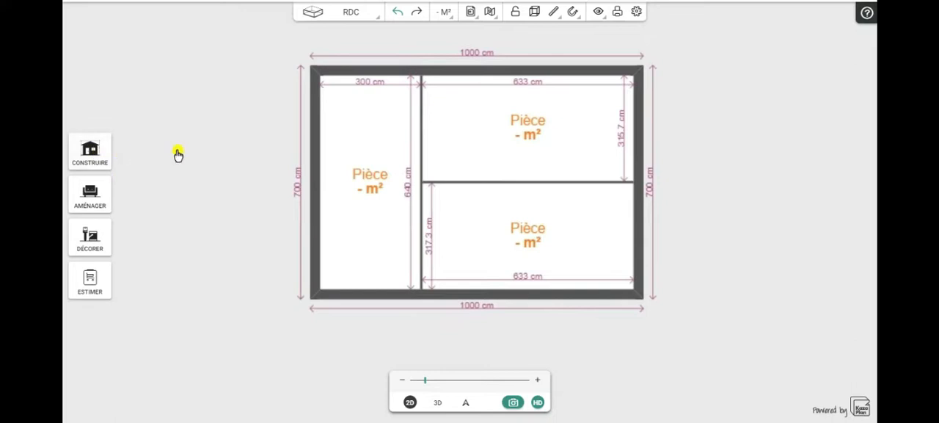
pyautogui.moveTo(222, 229); pyautogui.dragTo(219, 204)
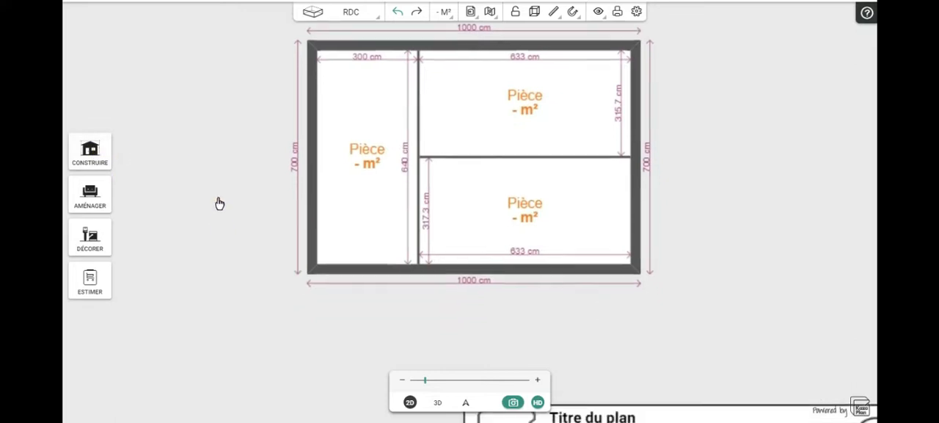
pyautogui.click(89, 155)
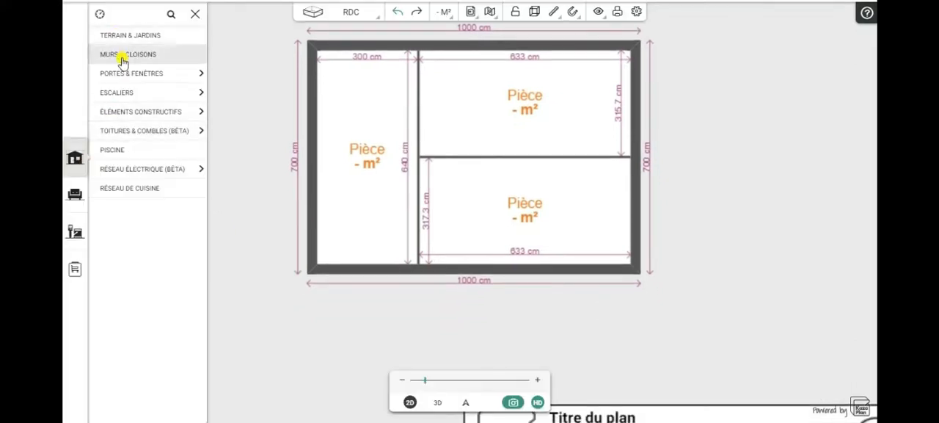
pyautogui.click(123, 58)
pyautogui.click(129, 60)
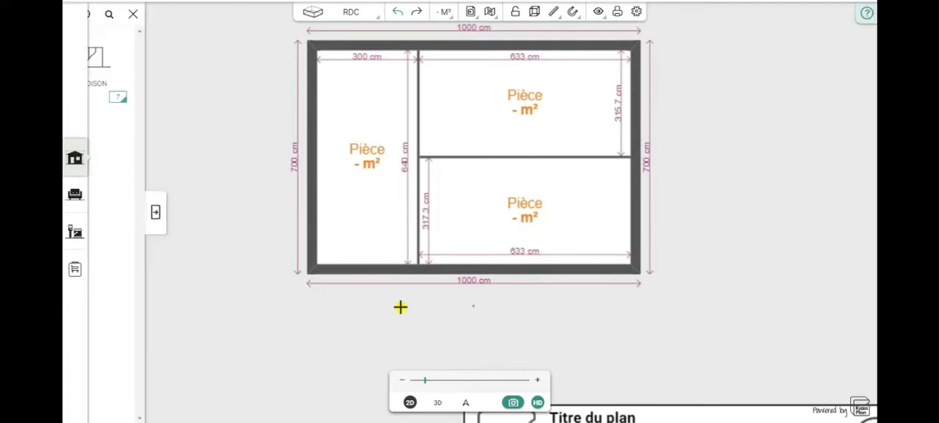
pyautogui.click(306, 267)
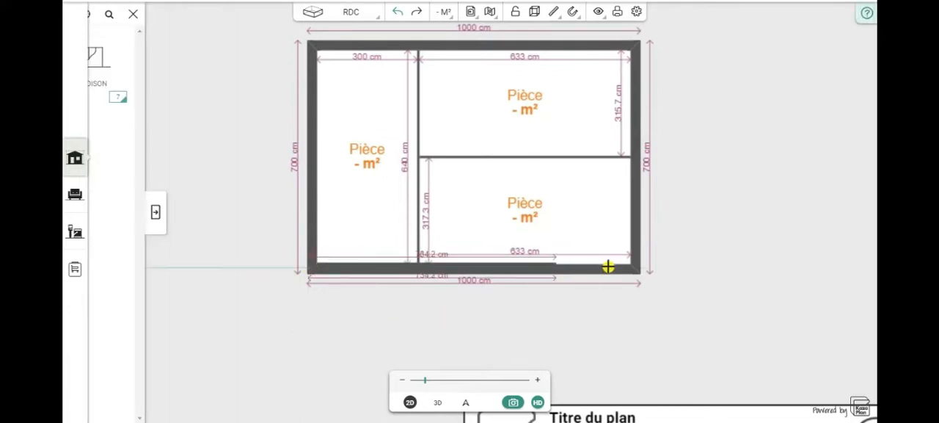
pyautogui.click(637, 270)
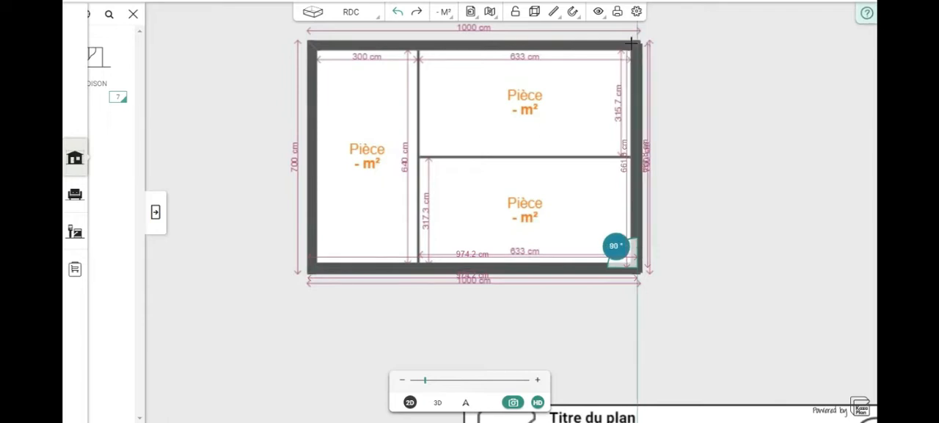
pyautogui.click(631, 43)
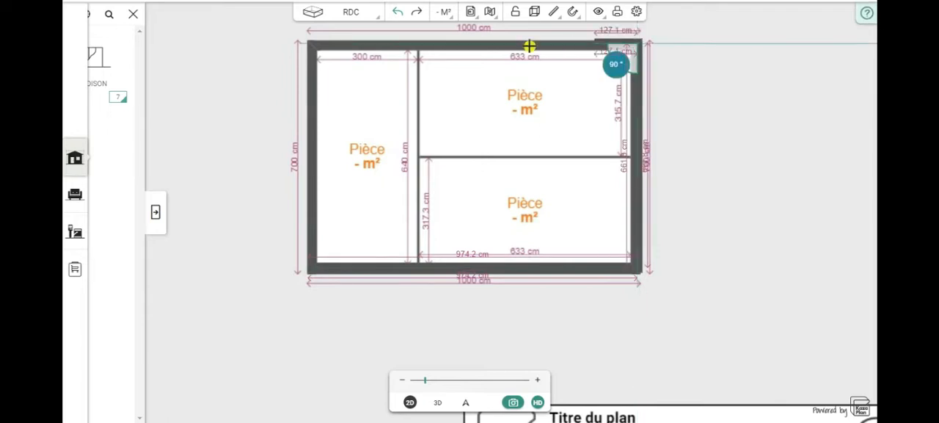
pyautogui.click(305, 44)
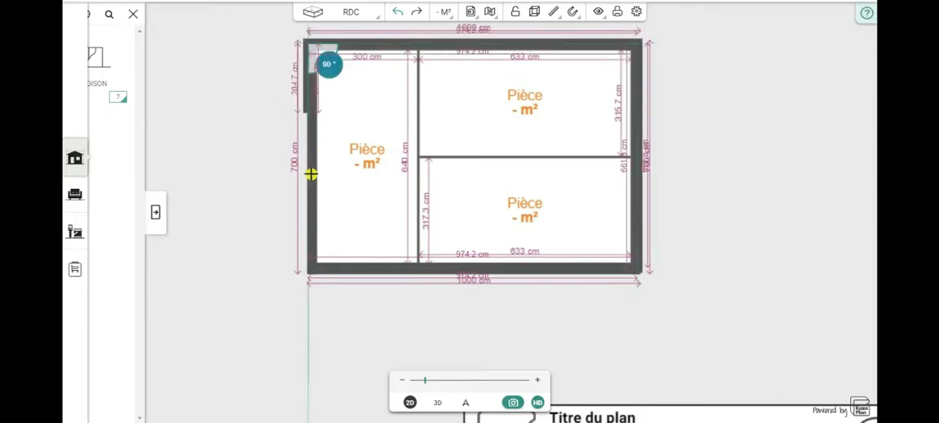
pyautogui.click(308, 275)
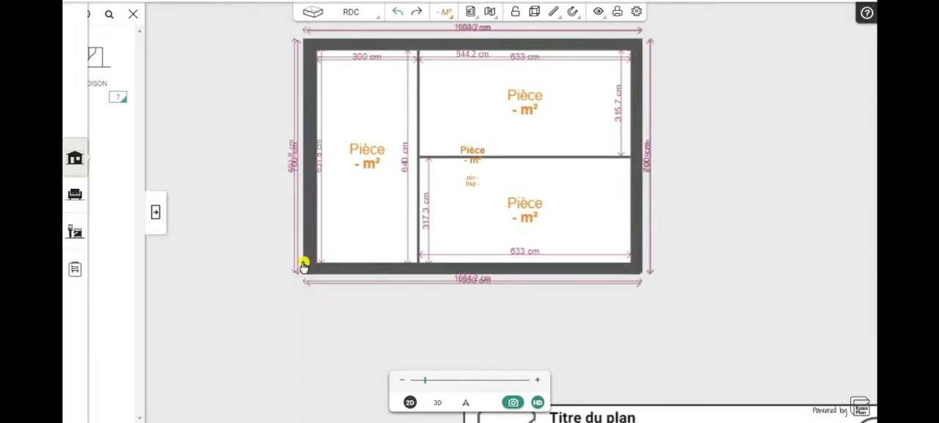
pyautogui.click(310, 271)
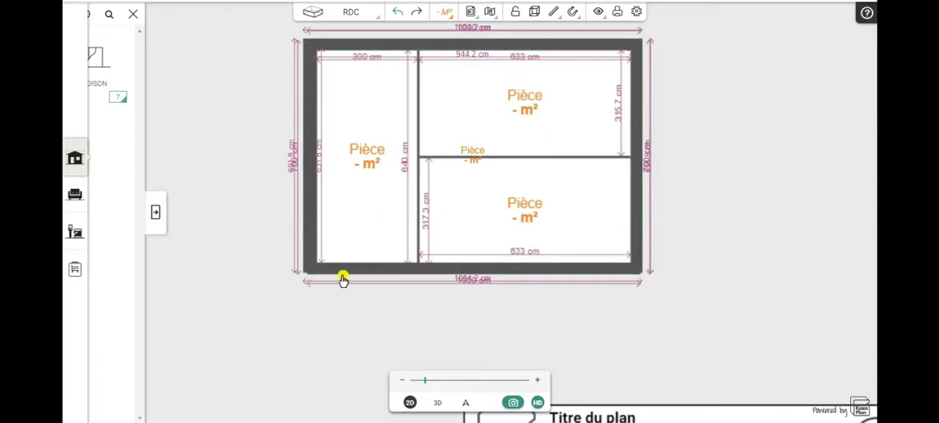
# Step: Move the upper outer wall down off the plan's wall and set its outer length to 1000 cm, applied at both ends
pyautogui.moveTo(235, 168); pyautogui.dragTo(228, 230)
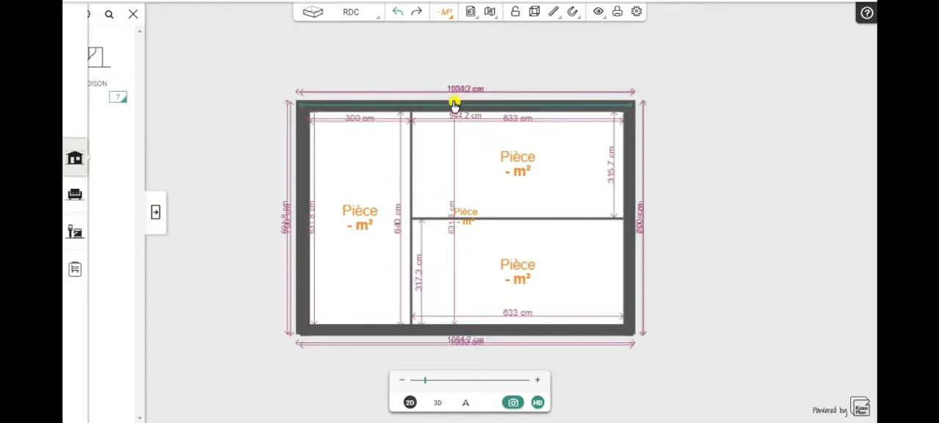
pyautogui.moveTo(454, 111); pyautogui.dragTo(462, 156)
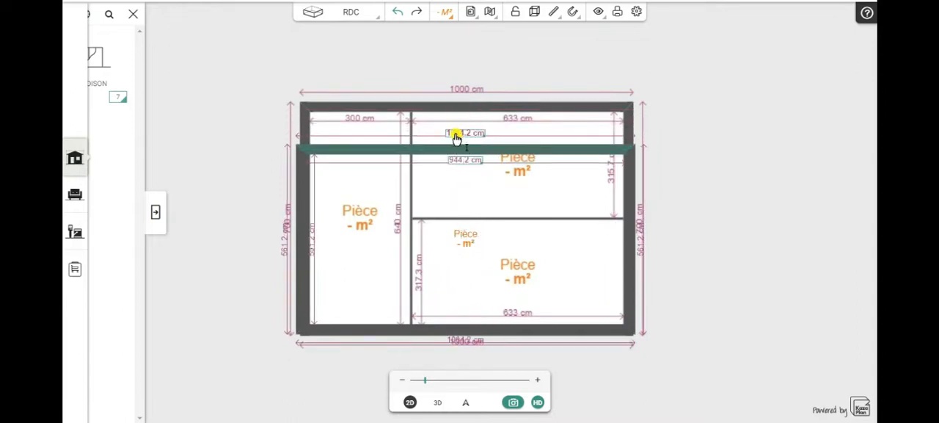
pyautogui.click(455, 137)
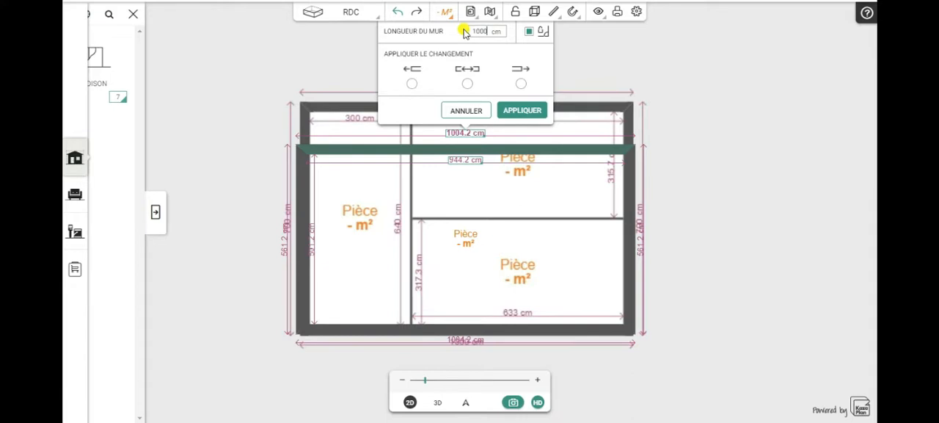
pyautogui.click(467, 84)
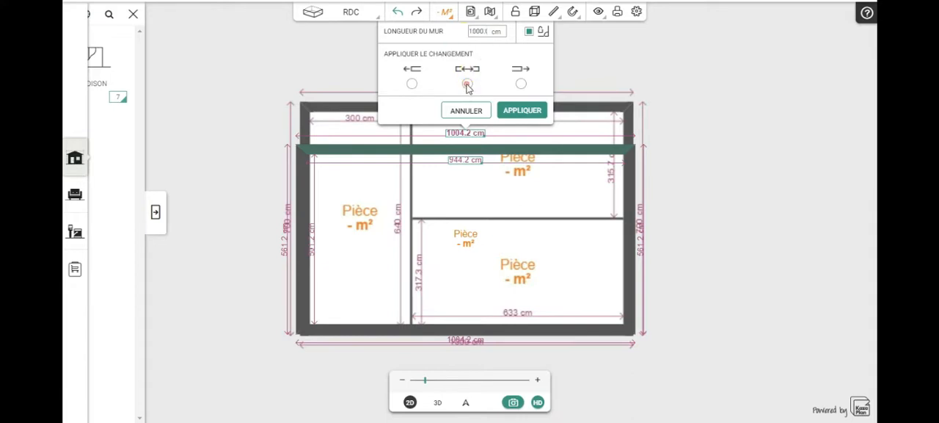
pyautogui.click(521, 111)
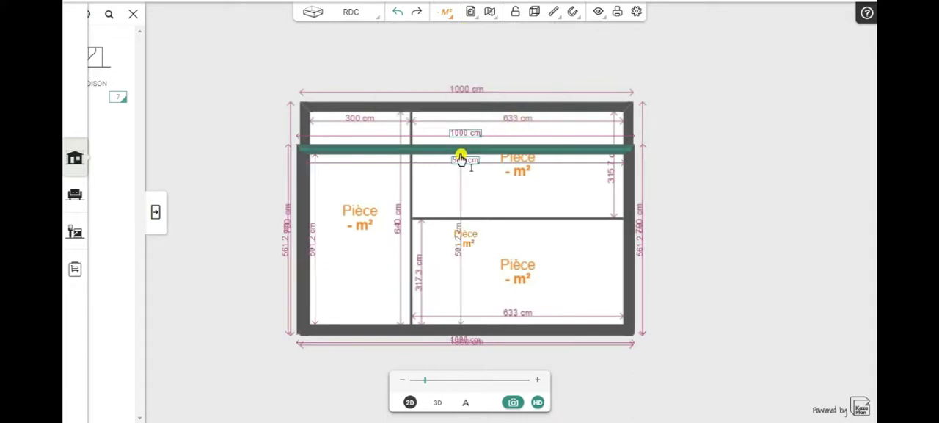
# Step: Move the upper wall back over the reference plan's upper wall and shift the right wall slightly inward onto its traced counterpart
pyautogui.moveTo(461, 153); pyautogui.dragTo(461, 110)
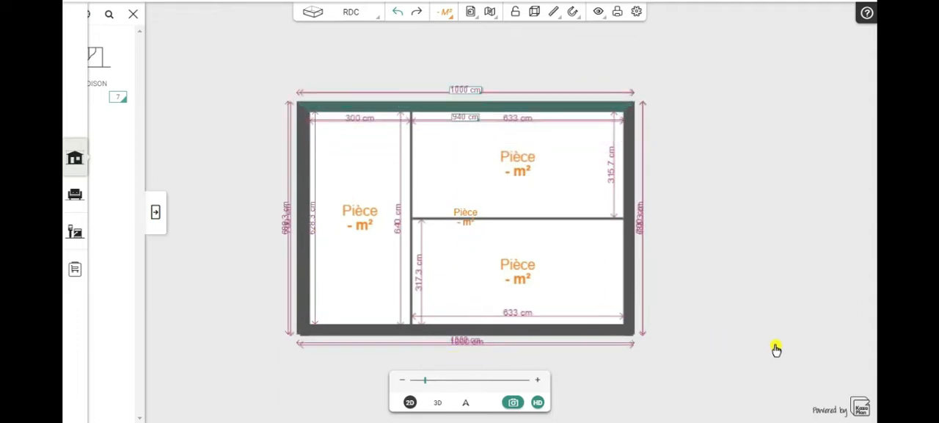
pyautogui.moveTo(776, 349); pyautogui.dragTo(734, 328)
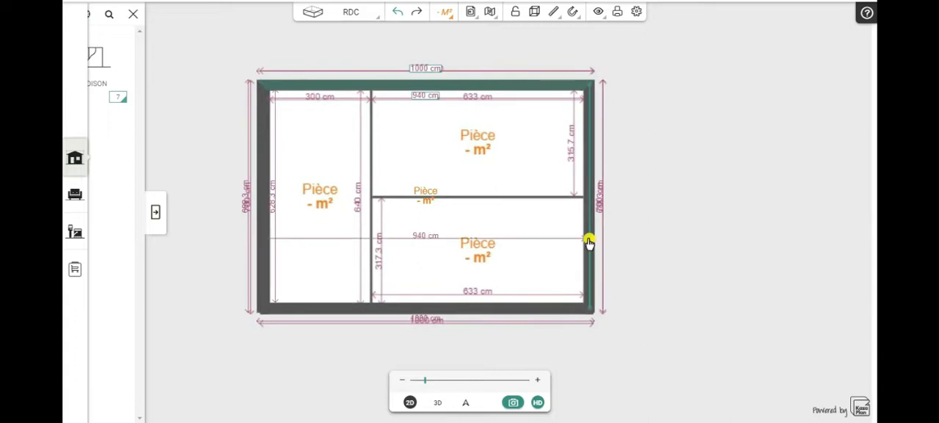
pyautogui.moveTo(592, 216)
pyautogui.mouseDown()
pyautogui.moveTo(571, 218)
pyautogui.moveTo(589, 218)
pyautogui.mouseUp()
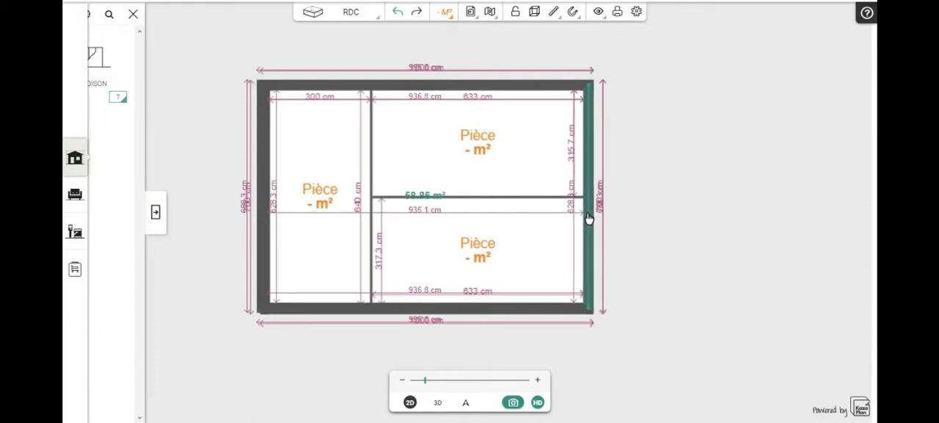
# Step: Set the upper wall's outer length to 1000 cm again, applying the change at both ends
pyautogui.scroll(4, 173, 283)
pyautogui.moveTo(203, 284); pyautogui.dragTo(197, 329)
pyautogui.moveTo(245, 307); pyautogui.dragTo(229, 281)
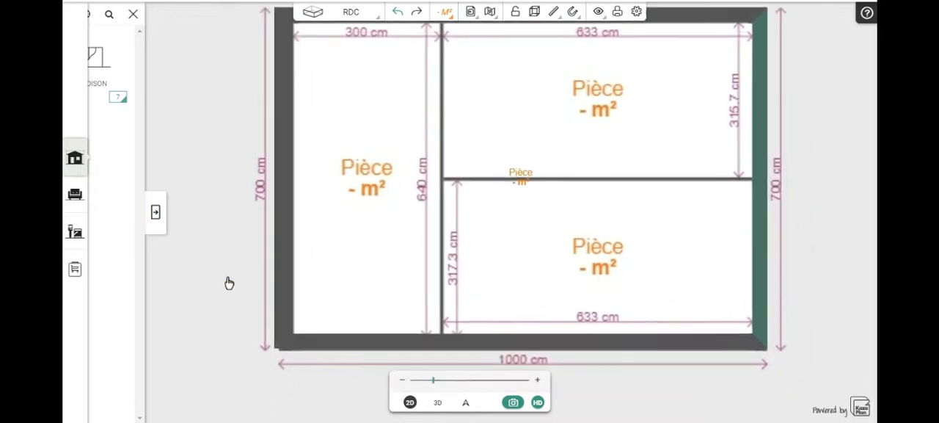
pyautogui.moveTo(866, 225); pyautogui.dragTo(855, 299)
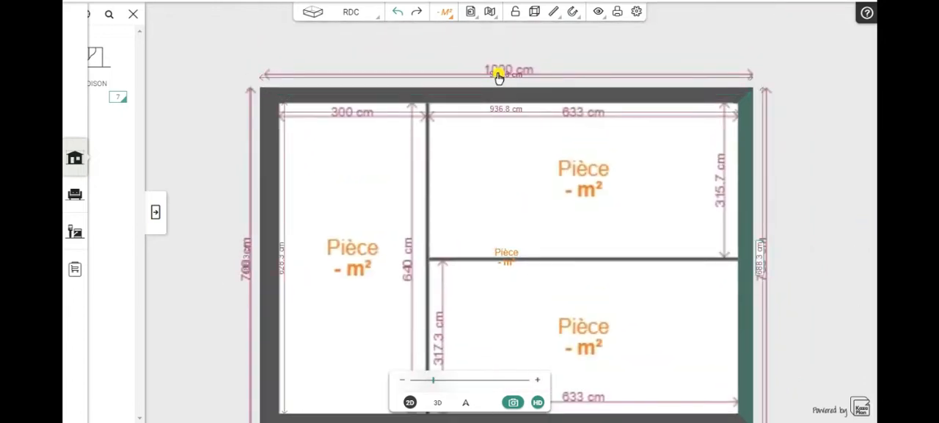
pyautogui.click(498, 75)
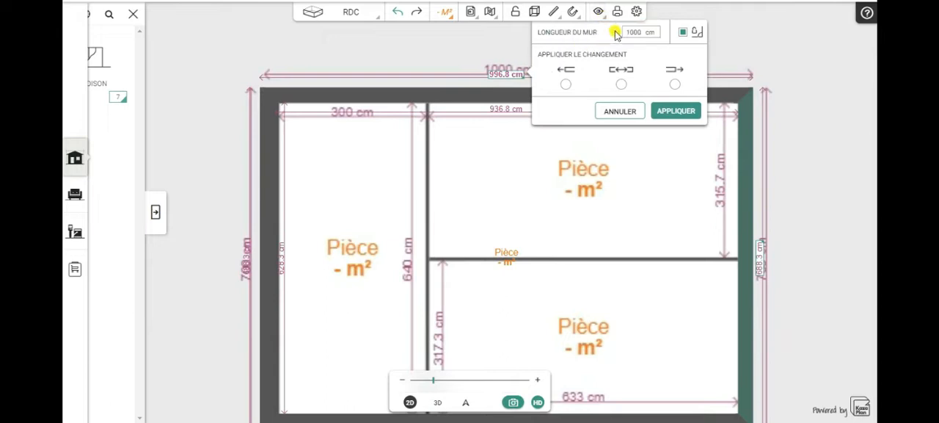
pyautogui.click(620, 85)
pyautogui.click(675, 111)
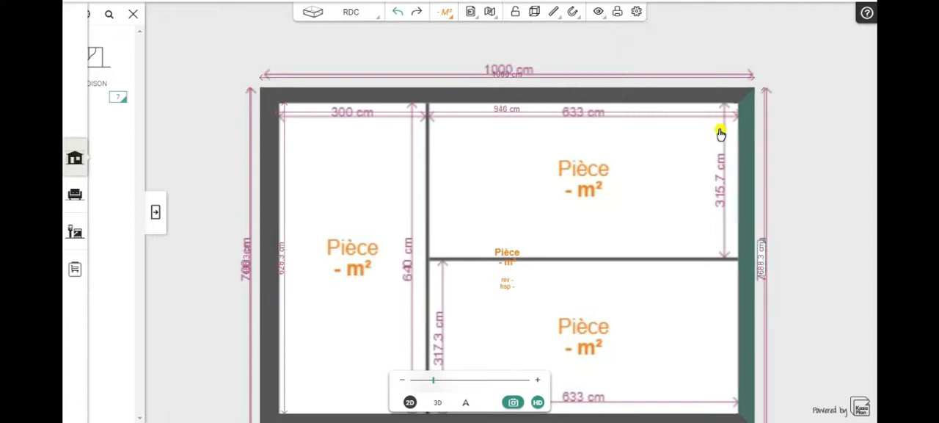
pyautogui.click(499, 97)
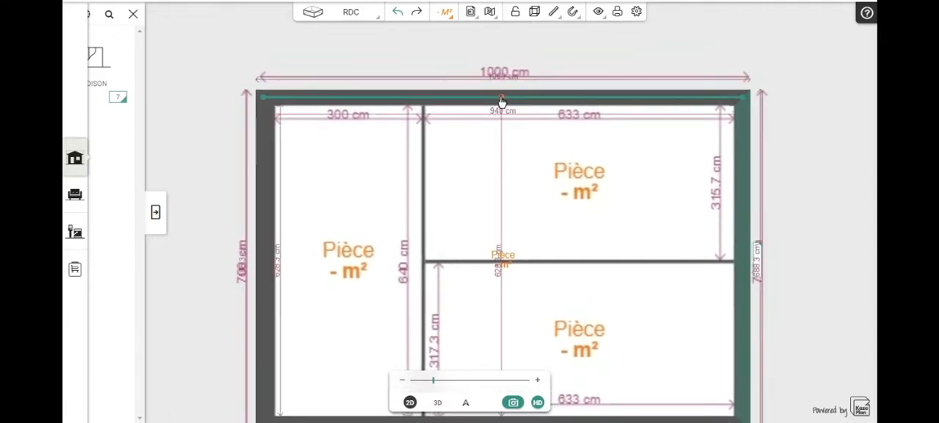
# Step: Lock the upper outer wall and set the right outer wall's outer length to 700 cm, applied at both ends
pyautogui.click(501, 100)
pyautogui.click(424, 73)
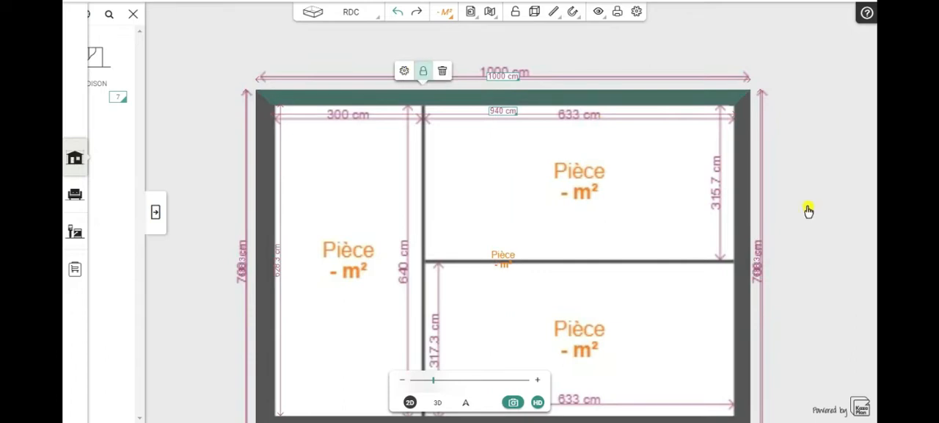
pyautogui.moveTo(835, 222); pyautogui.dragTo(822, 197)
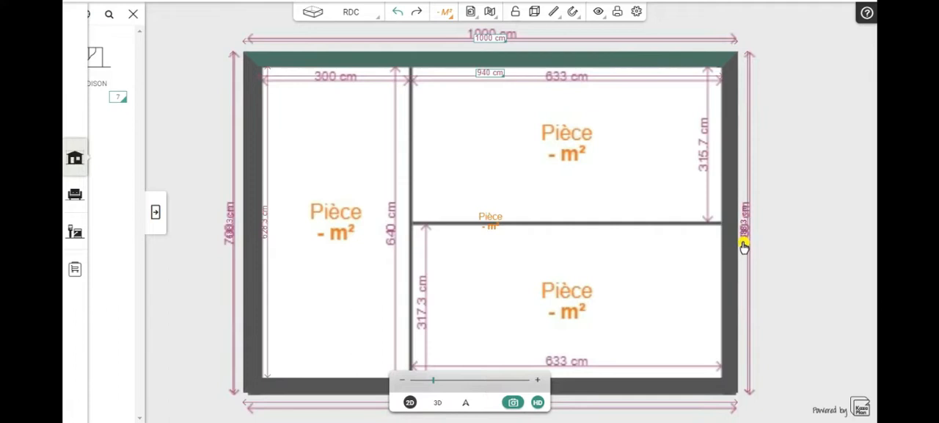
pyautogui.moveTo(798, 230); pyautogui.dragTo(729, 233)
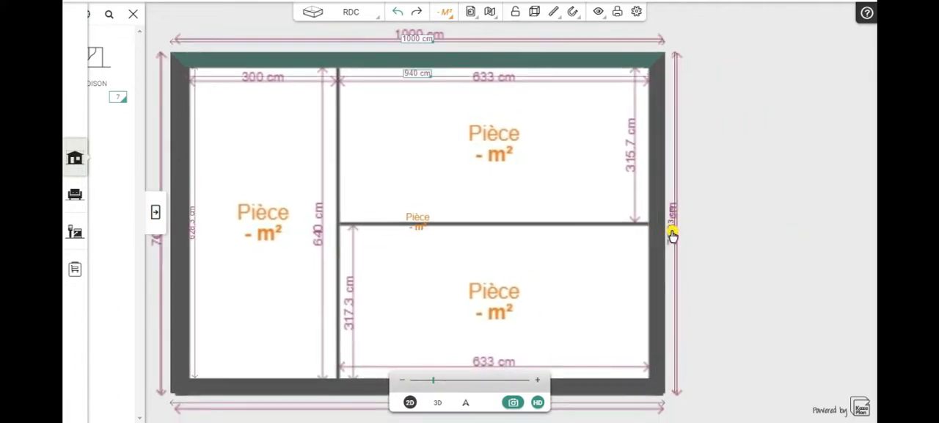
pyautogui.scroll(5, 705, 226)
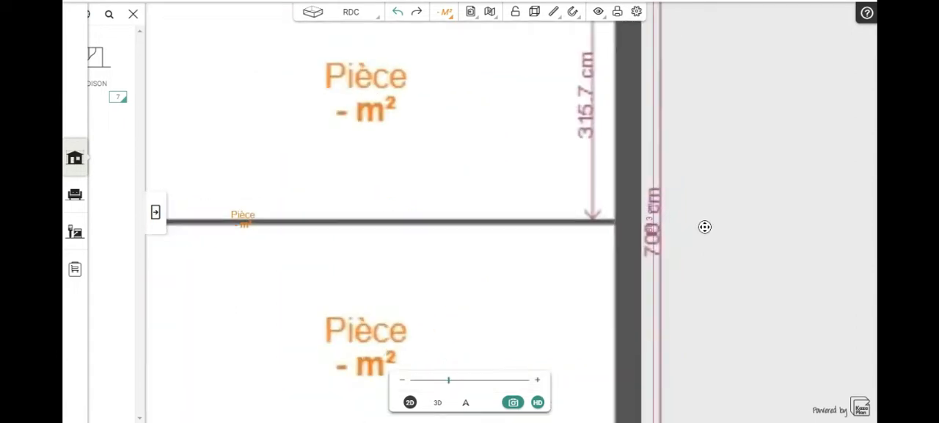
pyautogui.scroll(3, 705, 226)
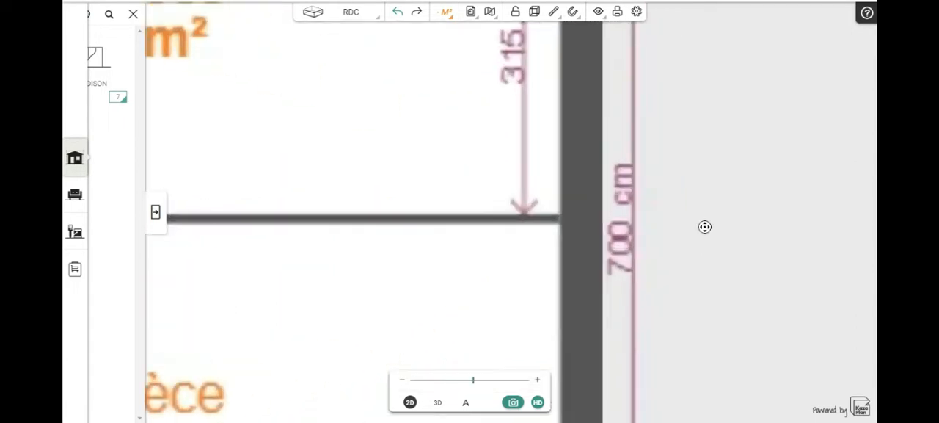
pyautogui.click(617, 224)
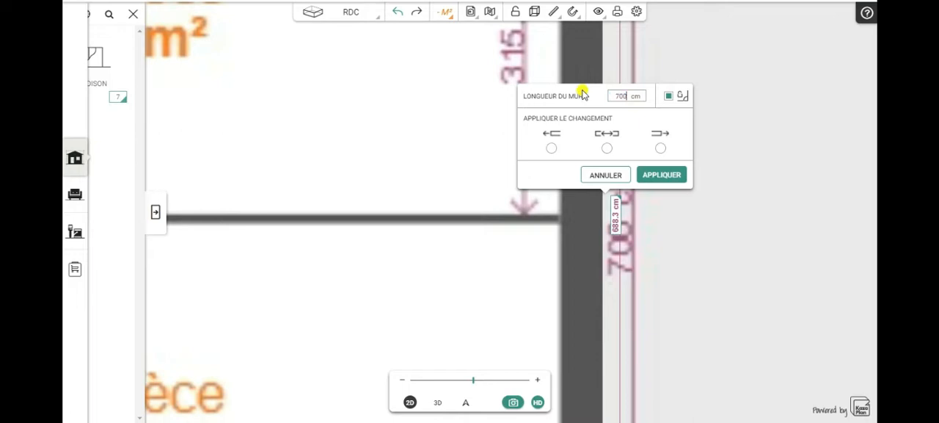
pyautogui.click(607, 147)
pyautogui.click(651, 176)
# Step: Lock the left outer wall and the lower outer wall
pyautogui.scroll(-5, 752, 217)
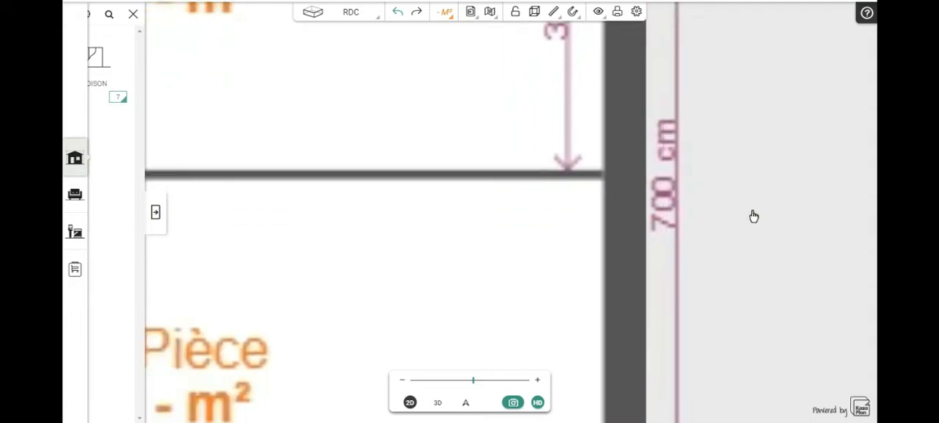
pyautogui.scroll(-1, 752, 218)
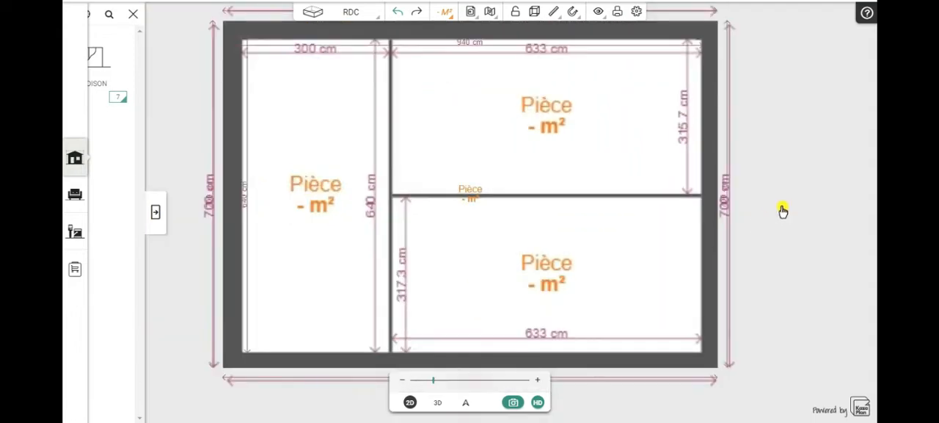
pyautogui.moveTo(797, 238); pyautogui.dragTo(805, 241)
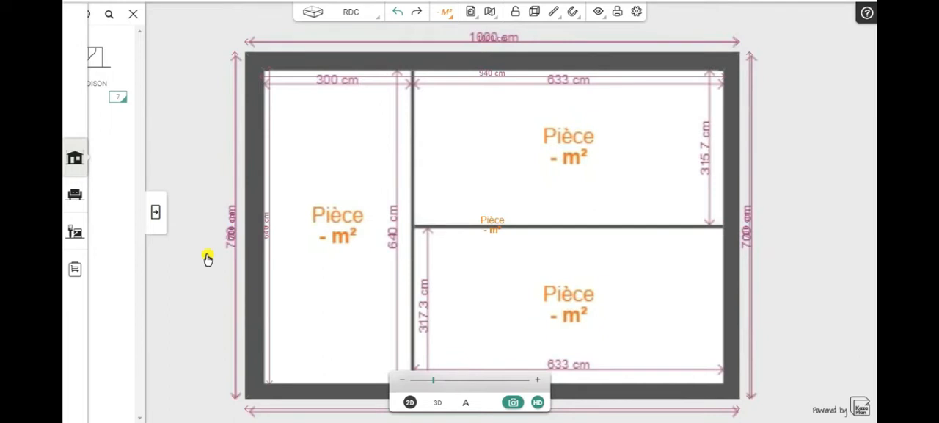
pyautogui.click(252, 223)
pyautogui.click(301, 173)
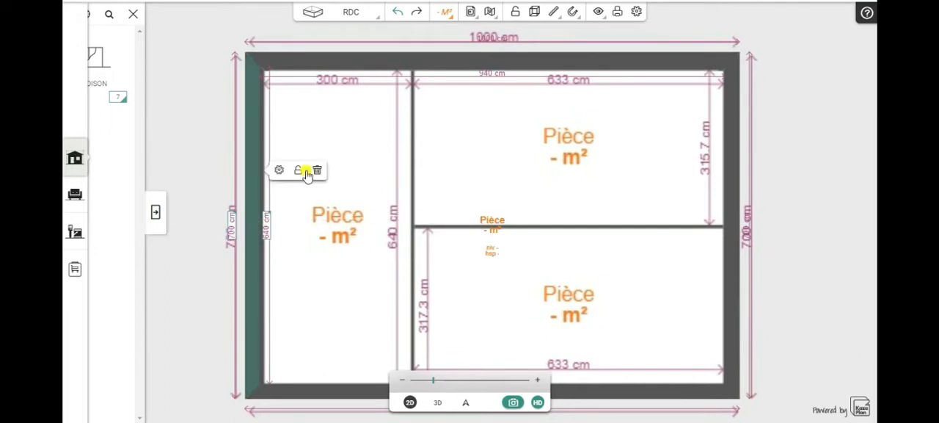
pyautogui.moveTo(161, 347); pyautogui.dragTo(164, 293)
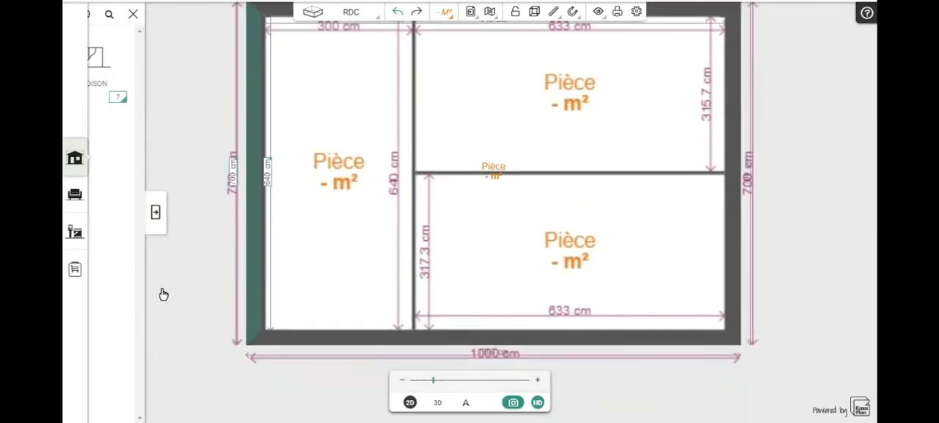
pyautogui.click(477, 340)
pyautogui.click(414, 312)
# Step: Examine how the outer walls and their dimensions line up with the reference plan, closely along the left wall
pyautogui.moveTo(845, 213); pyautogui.dragTo(864, 264)
pyautogui.scroll(2, 242, 279)
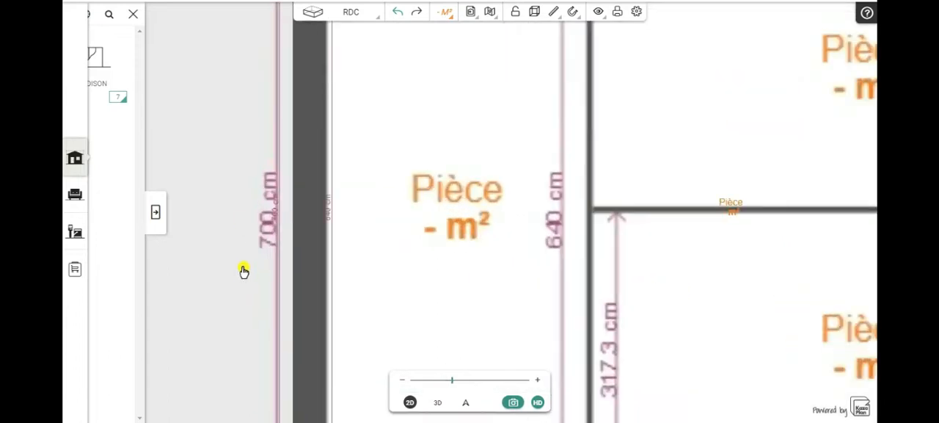
pyautogui.scroll(2, 231, 153)
pyautogui.moveTo(221, 149); pyautogui.dragTo(191, 227)
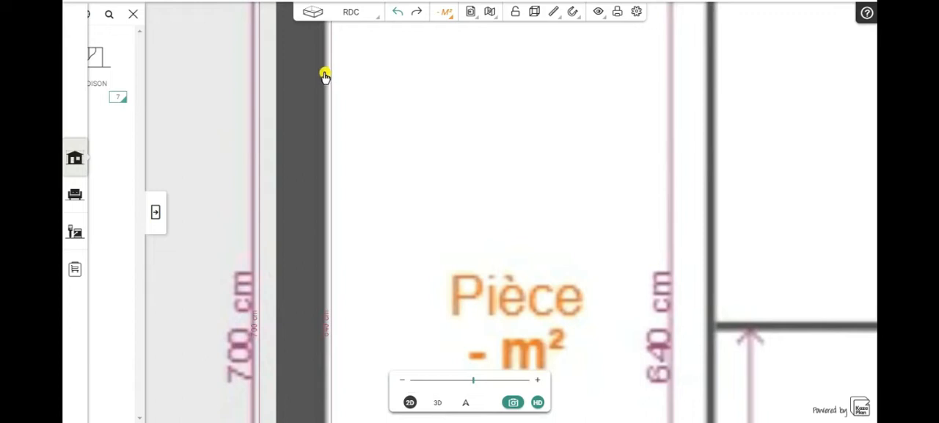
pyautogui.scroll(-4, 173, 155)
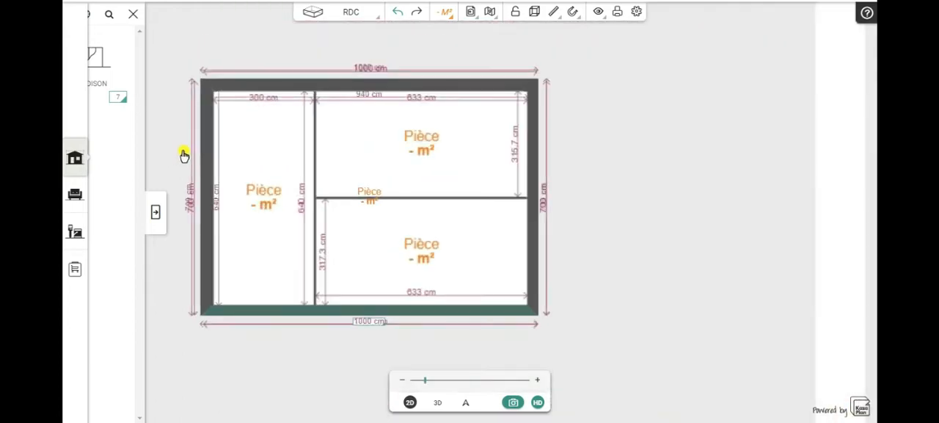
pyautogui.scroll(-1, 184, 154)
pyautogui.moveTo(545, 207); pyautogui.dragTo(606, 193)
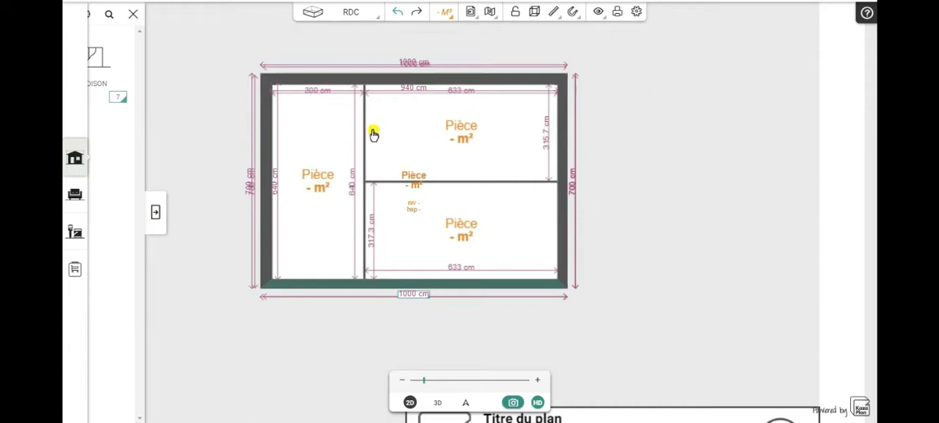
pyautogui.moveTo(179, 108)
pyautogui.mouseDown()
pyautogui.moveTo(220, 163)
pyautogui.moveTo(237, 131)
pyautogui.mouseUp()
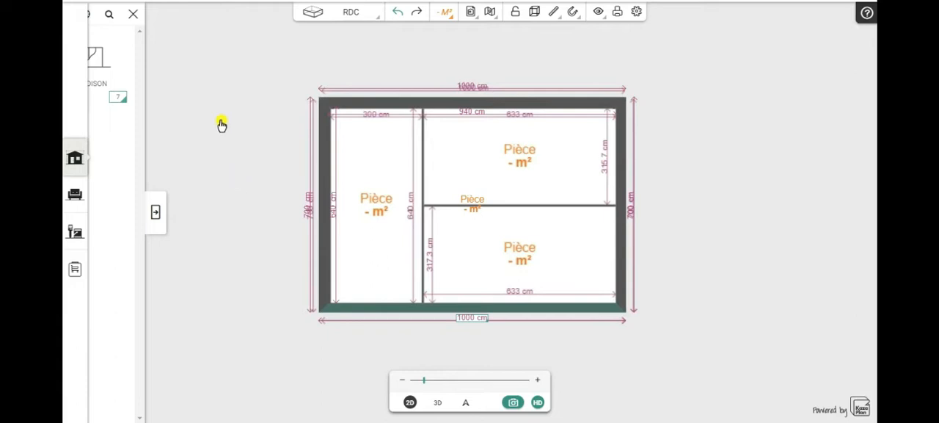
pyautogui.moveTo(741, 203); pyautogui.dragTo(747, 221)
# Step: Delete the reference plan PLAN KOZIKAZA JPEG.JPEG from the project, leaving only the drawn walls
pyautogui.click(476, 193)
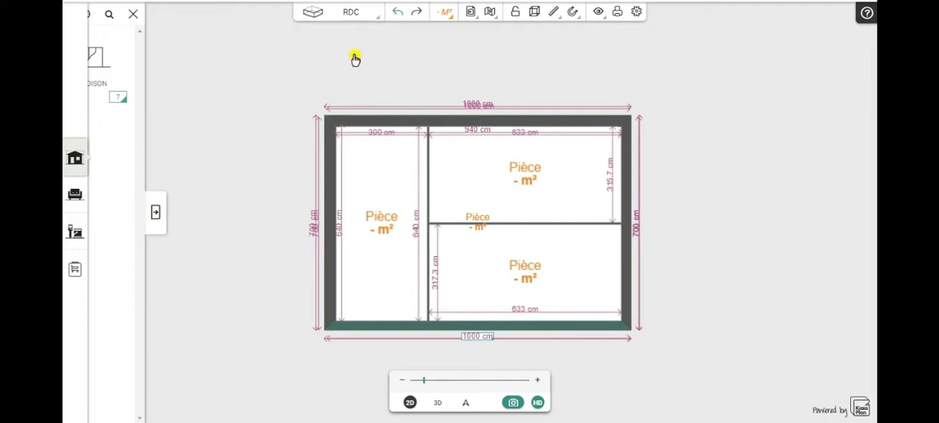
pyautogui.click(469, 13)
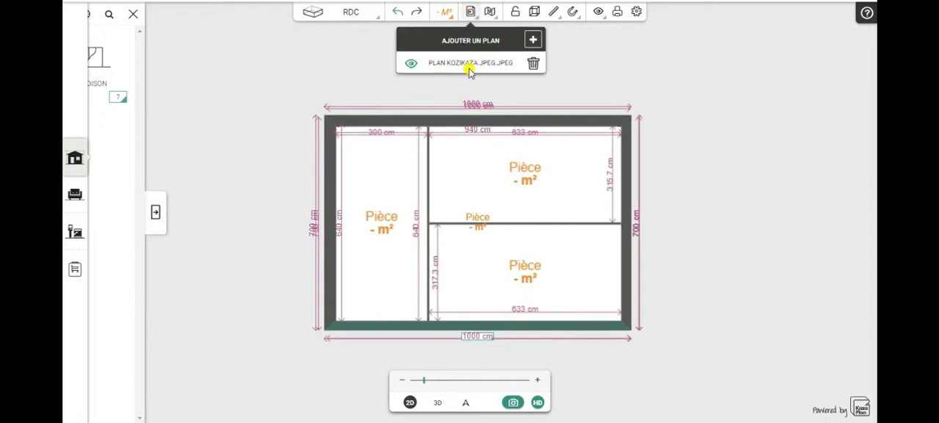
pyautogui.click(534, 65)
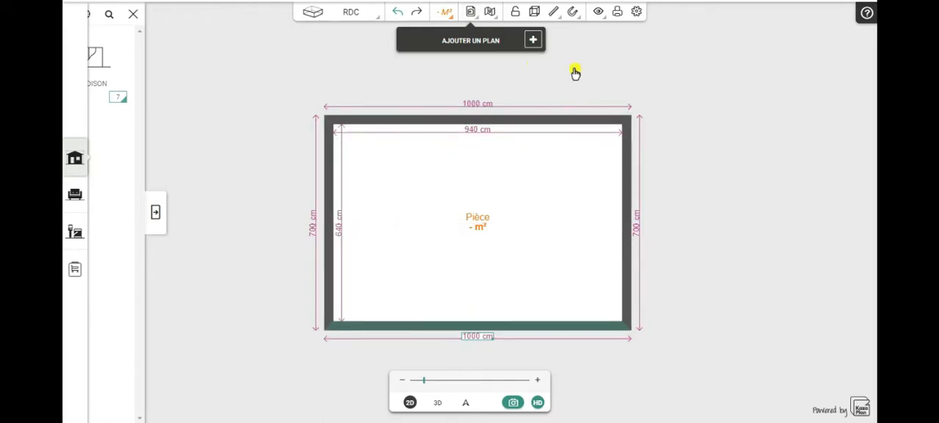
pyautogui.moveTo(760, 210); pyautogui.dragTo(727, 202)
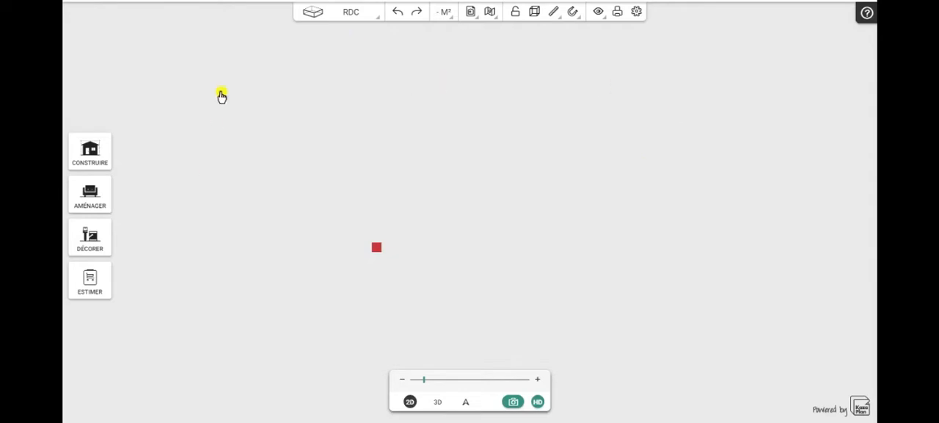
# Step: Start a geolocated wall import in the empty project and search the map for MAIRIE DE ASSAS
pyautogui.click(490, 13)
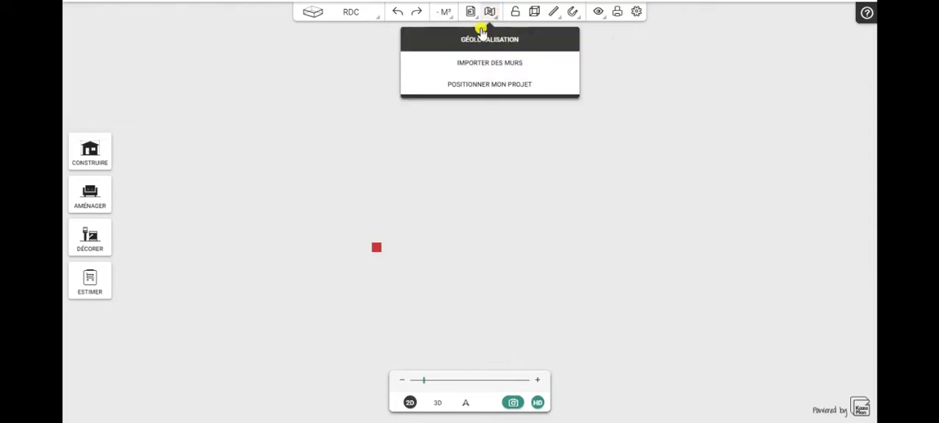
pyautogui.click(477, 65)
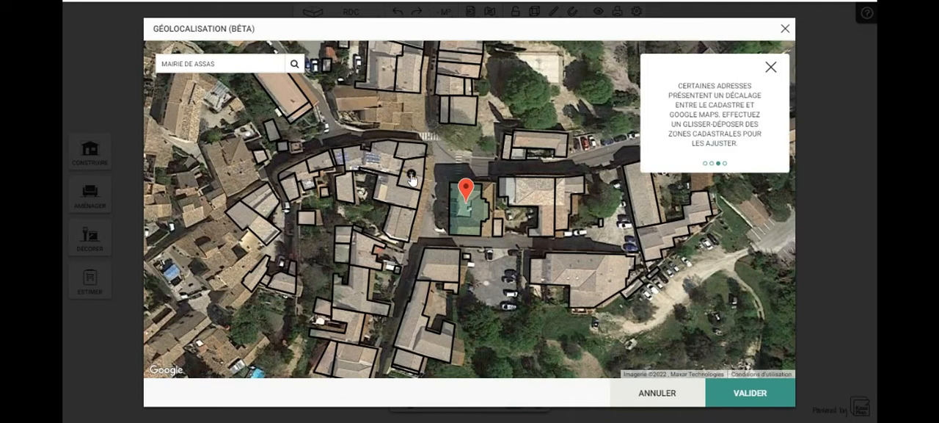
# Step: Remove the cadastral zones of several buildings surrounding the town hall on the aerial map
pyautogui.click(409, 151)
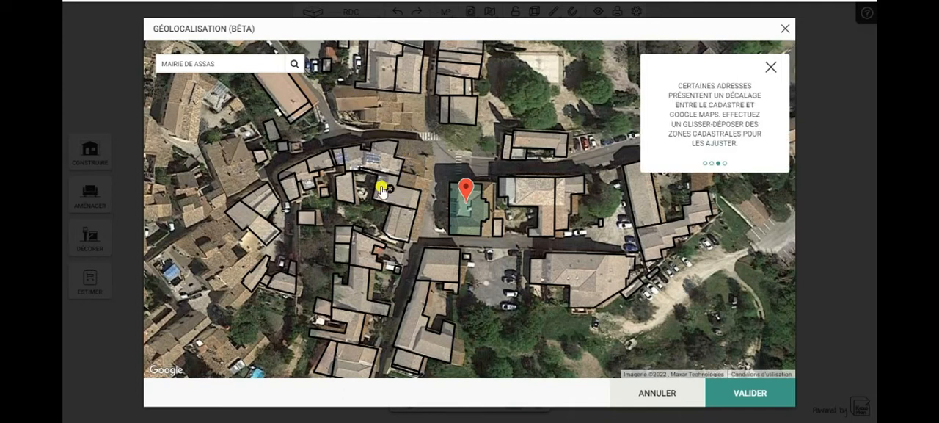
pyautogui.click(392, 191)
pyautogui.click(401, 225)
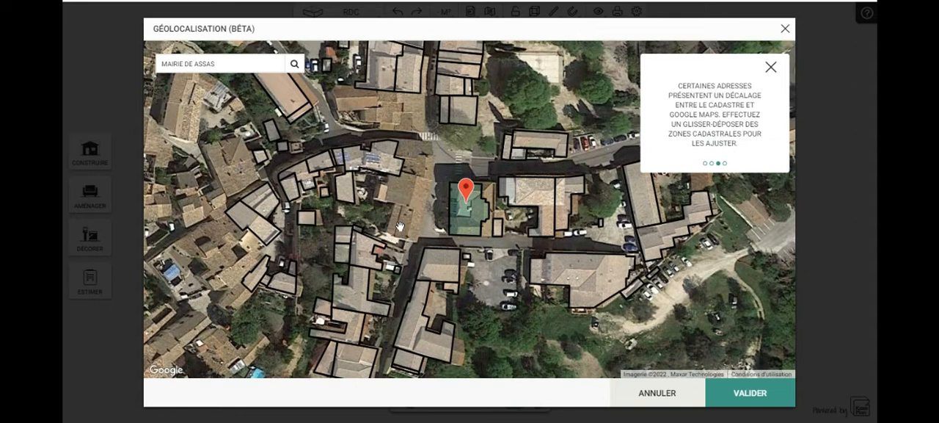
pyautogui.click(367, 252)
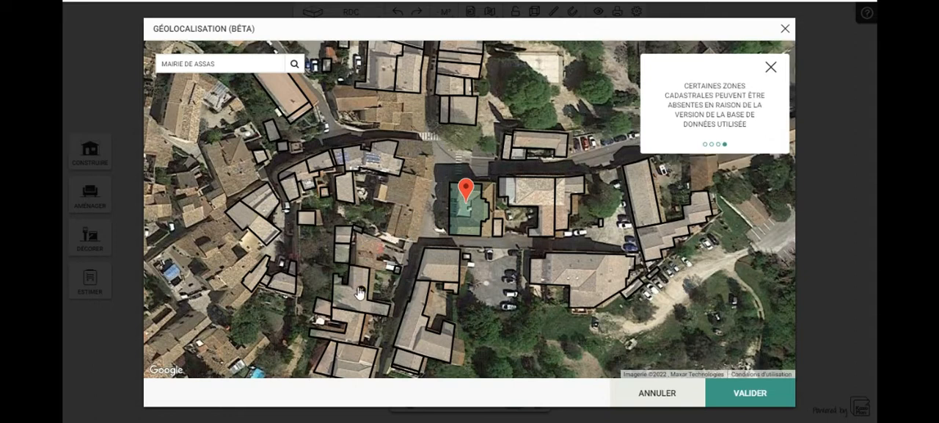
pyautogui.click(360, 287)
pyautogui.click(440, 266)
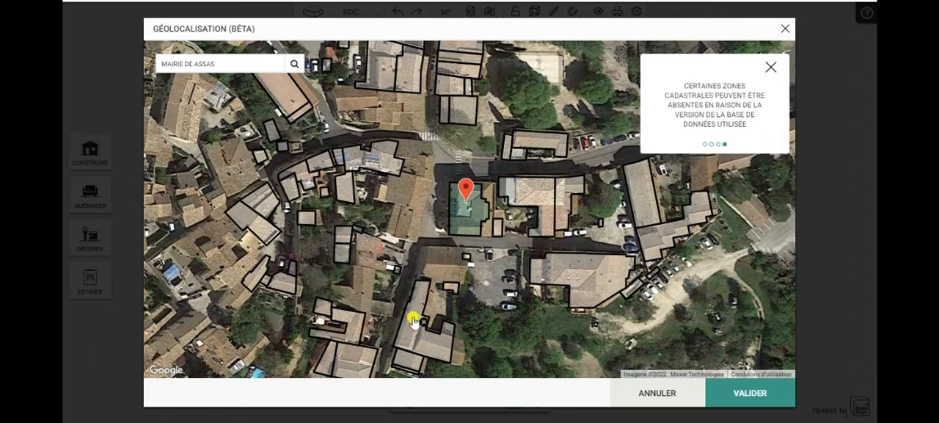
pyautogui.click(581, 278)
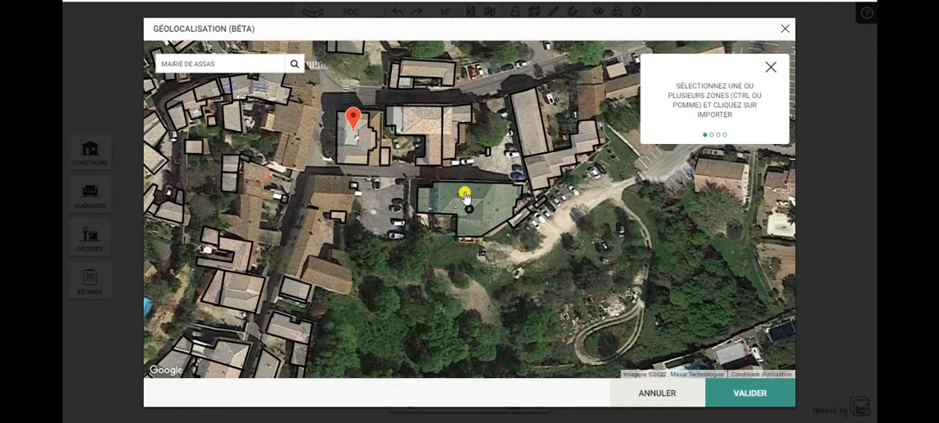
# Step: Select the town hall's cadastral zone at the map marker and import its walls into the project
pyautogui.click(357, 151)
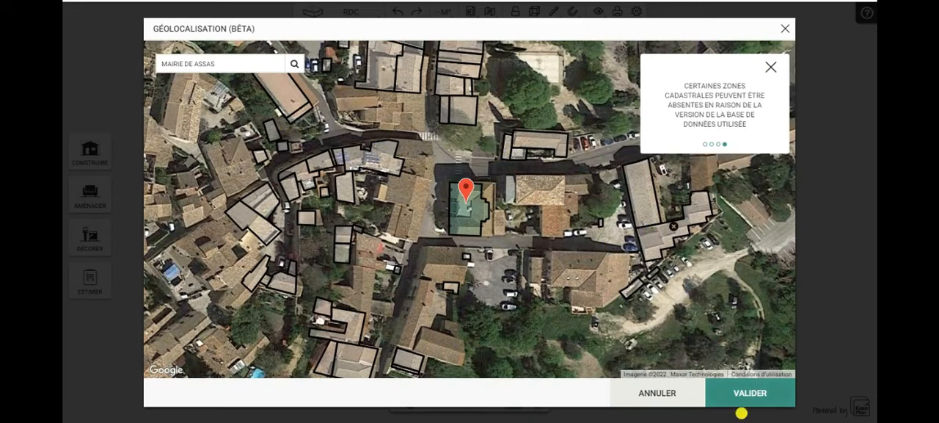
pyautogui.click(745, 397)
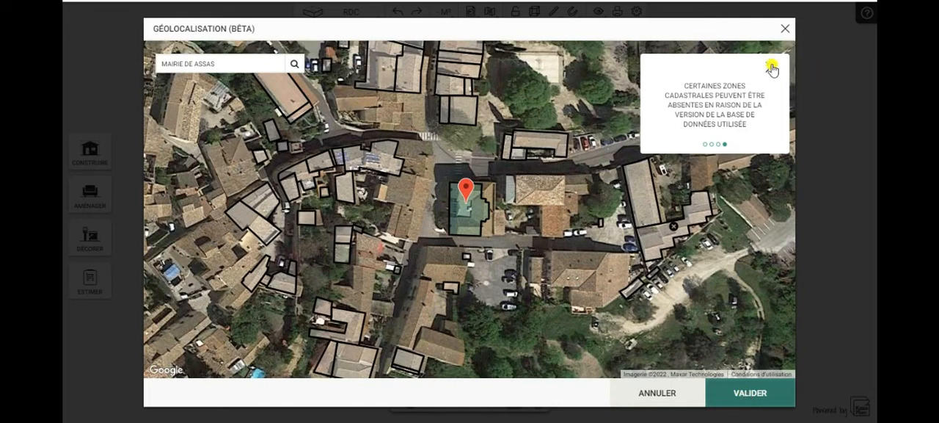
pyautogui.click(787, 28)
# Step: Examine the imported building in plan, and in 3D on the aerial map from several angles with the catalogue closed
pyautogui.scroll(-4, 780, 188)
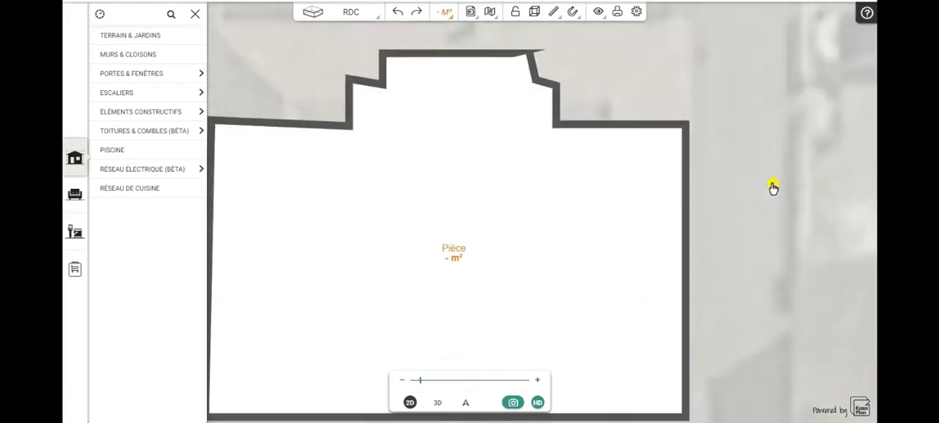
pyautogui.moveTo(413, 267); pyautogui.dragTo(348, 231)
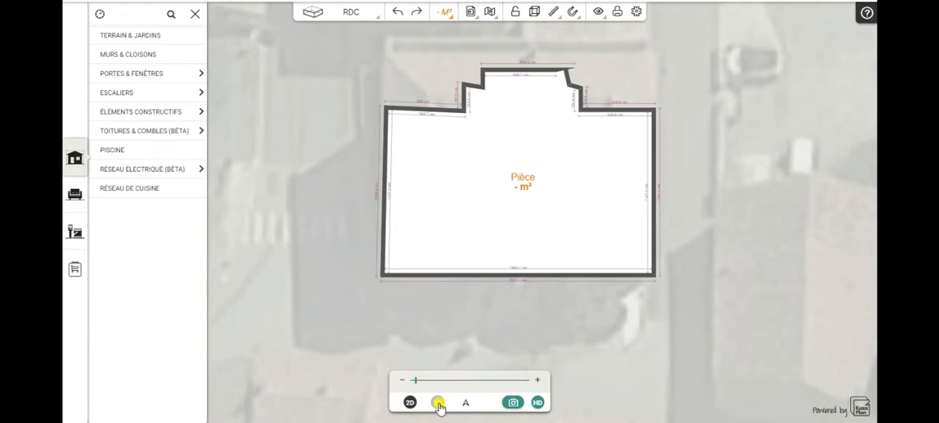
pyautogui.click(438, 403)
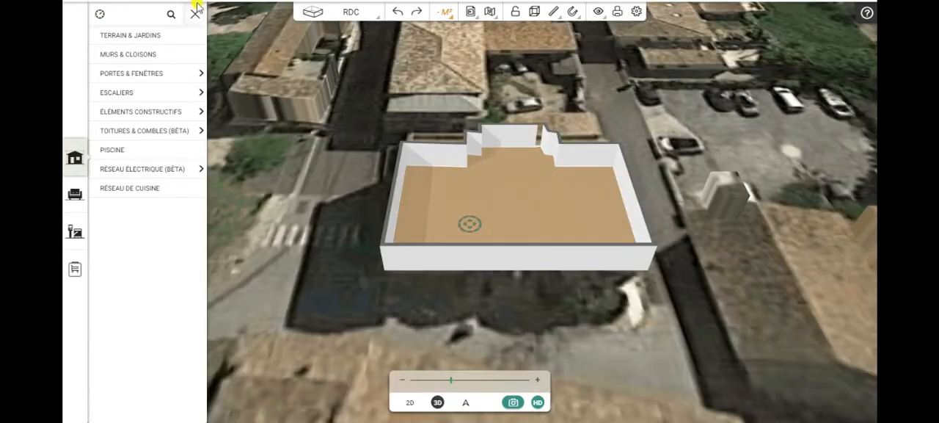
pyautogui.click(195, 14)
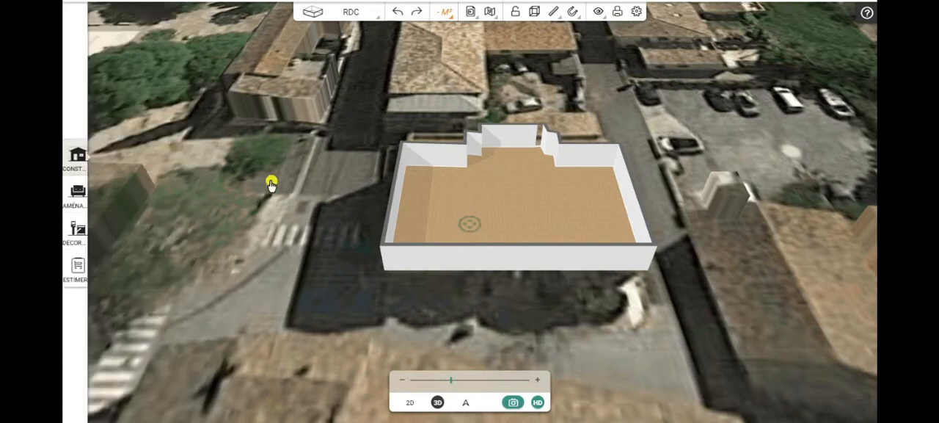
pyautogui.moveTo(225, 287); pyautogui.dragTo(232, 251)
pyautogui.moveTo(642, 283); pyautogui.dragTo(690, 315)
pyautogui.moveTo(529, 276)
pyautogui.mouseDown()
pyautogui.moveTo(411, 292)
pyautogui.moveTo(354, 315)
pyautogui.moveTo(404, 330)
pyautogui.moveTo(634, 342)
pyautogui.mouseUp()
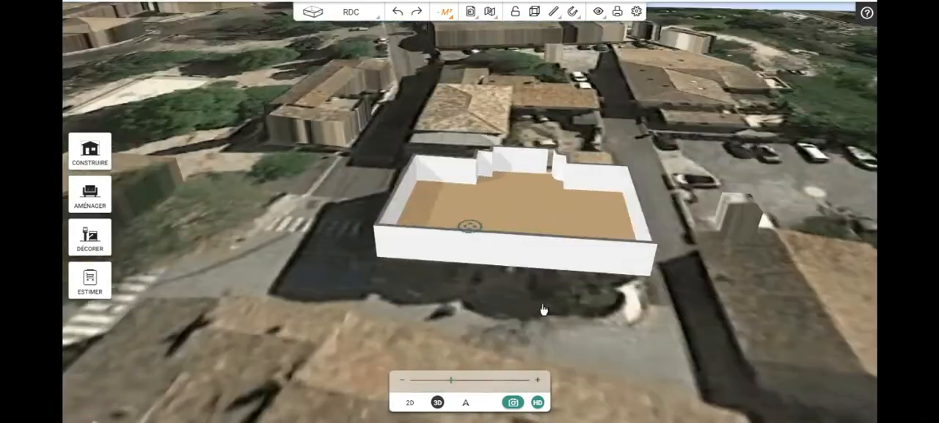
pyautogui.moveTo(543, 309); pyautogui.dragTo(285, 295)
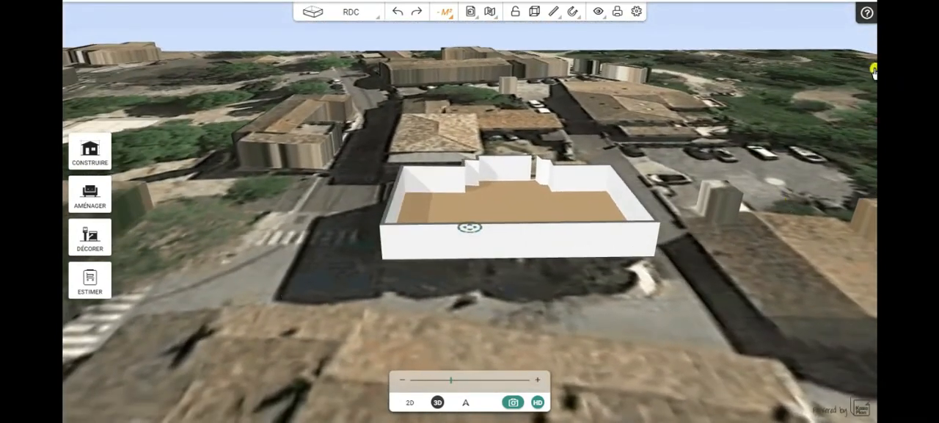
# Step: Return to the plan view, start positioning the project on the map and move the position marker from the town hall to the large green field
pyautogui.moveTo(736, 118); pyautogui.dragTo(738, 161)
pyautogui.click(409, 405)
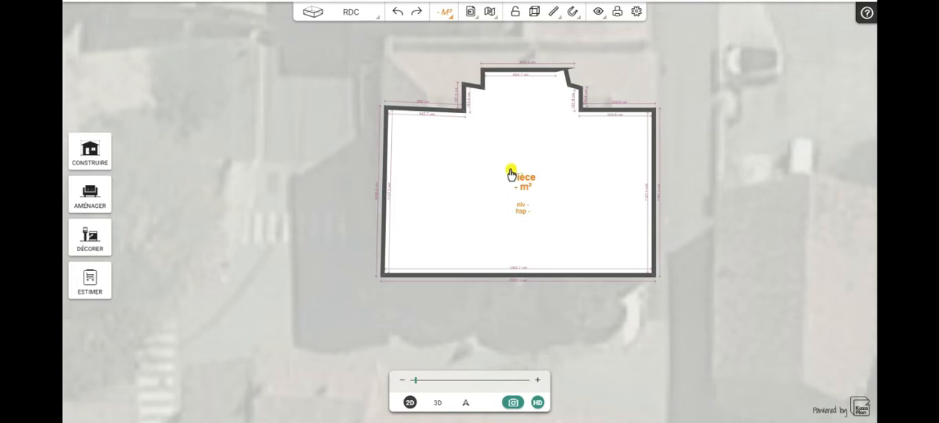
pyautogui.click(490, 13)
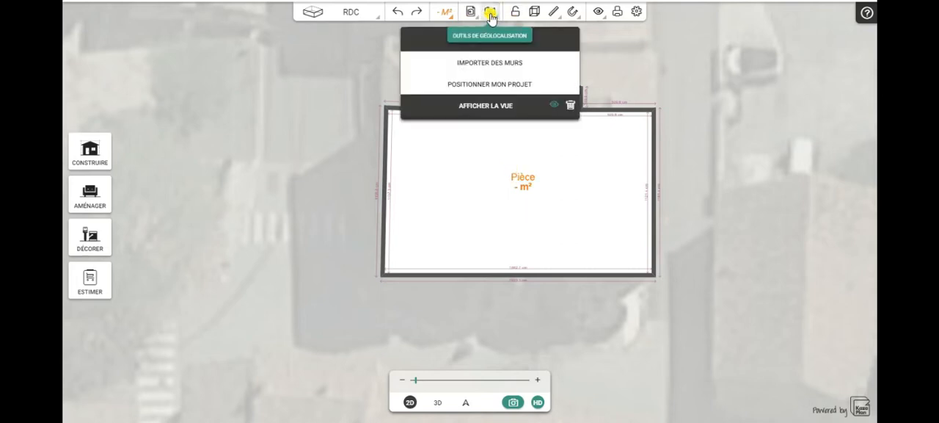
pyautogui.click(488, 84)
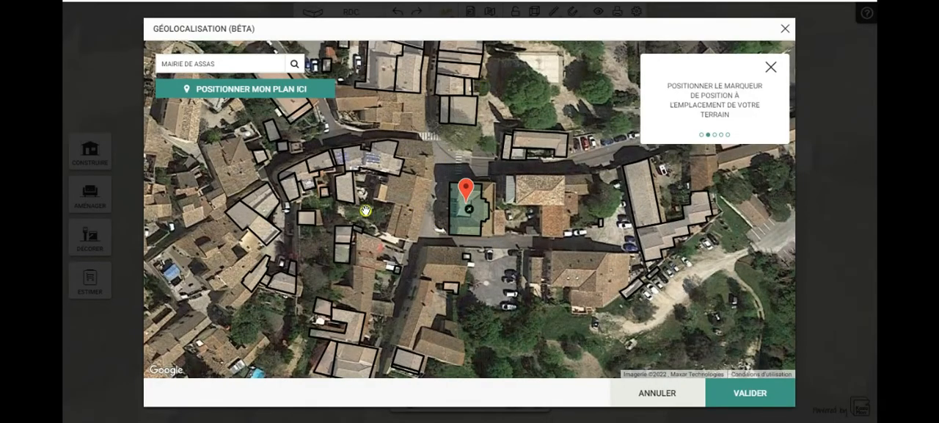
pyautogui.scroll(-1, 334, 201)
pyautogui.moveTo(317, 253)
pyautogui.mouseDown()
pyautogui.moveTo(419, 251)
pyautogui.moveTo(481, 265)
pyautogui.moveTo(501, 290)
pyautogui.mouseUp()
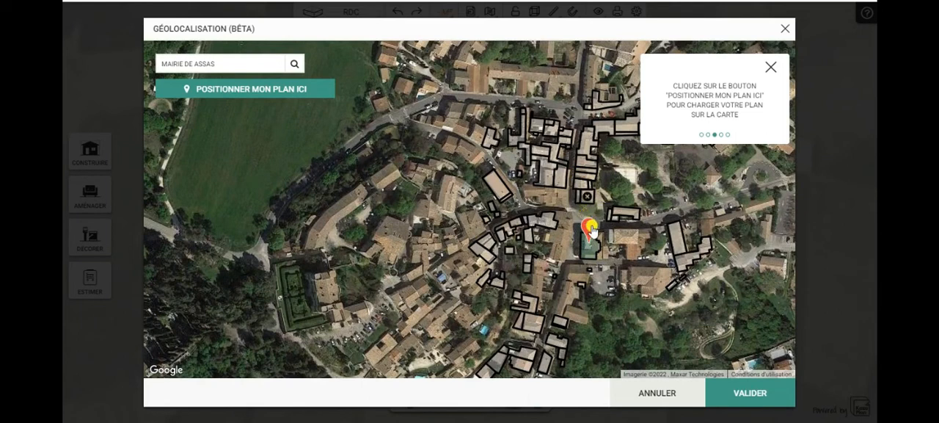
pyautogui.moveTo(588, 230)
pyautogui.mouseDown()
pyautogui.moveTo(389, 139)
pyautogui.moveTo(299, 111)
pyautogui.moveTo(257, 116)
pyautogui.mouseUp()
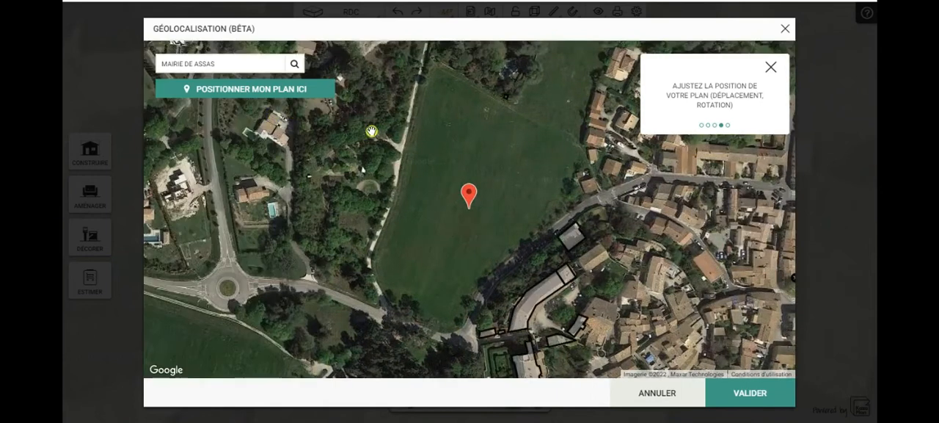
# Step: Load the plan at the marker in the green field and validate its location
pyautogui.click(240, 96)
pyautogui.click(238, 91)
pyautogui.moveTo(534, 186)
pyautogui.mouseDown()
pyautogui.moveTo(509, 161)
pyautogui.moveTo(506, 177)
pyautogui.mouseUp()
pyautogui.click(749, 394)
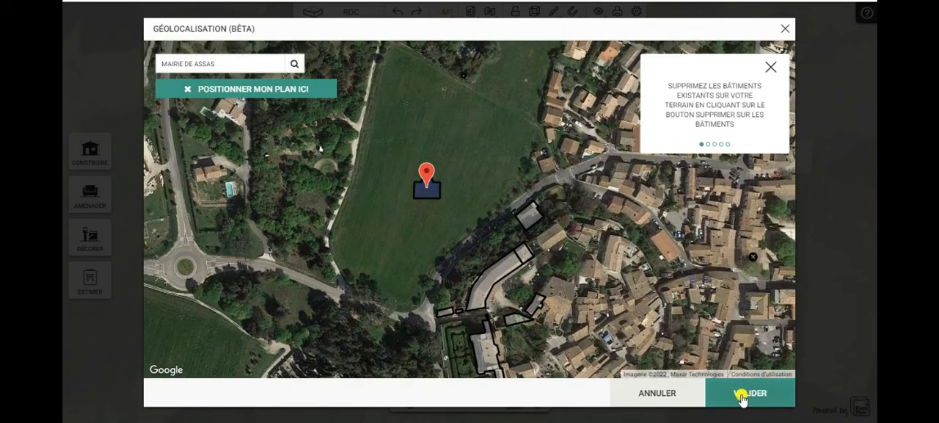
pyautogui.click(742, 395)
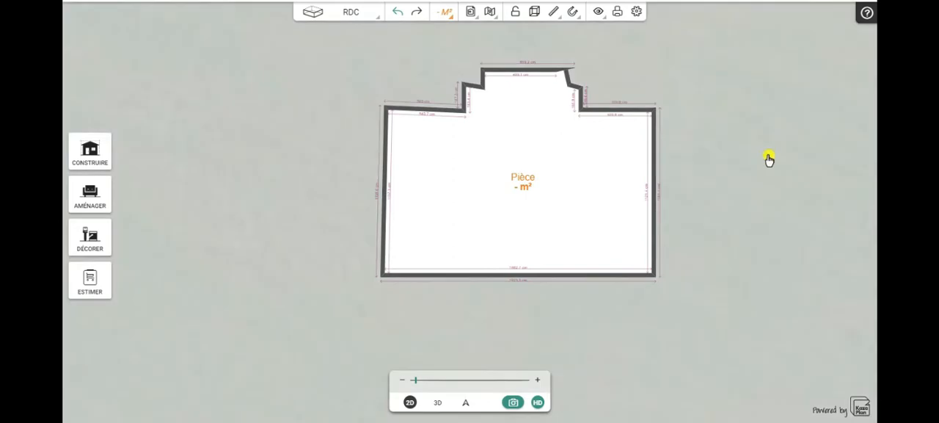
# Step: Examine the relocated building on the field's aerial imagery, alternating between 3D and plan views
pyautogui.click(438, 403)
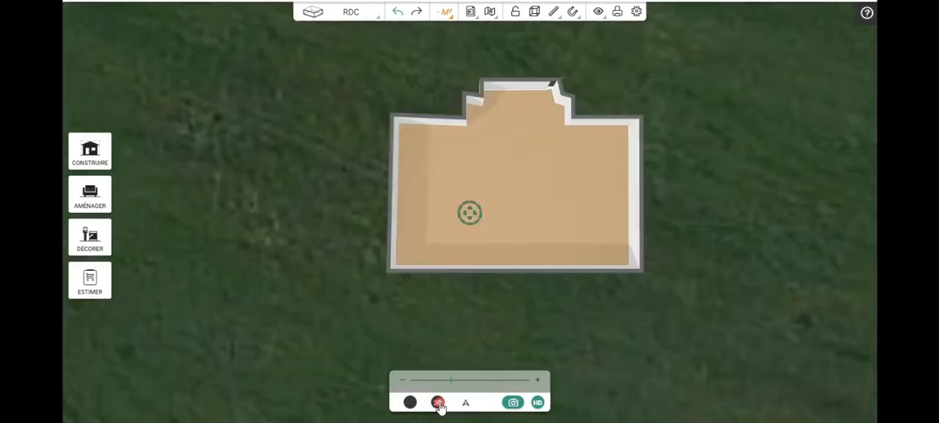
pyautogui.moveTo(415, 325); pyautogui.dragTo(394, 254)
pyautogui.moveTo(757, 264); pyautogui.dragTo(718, 354)
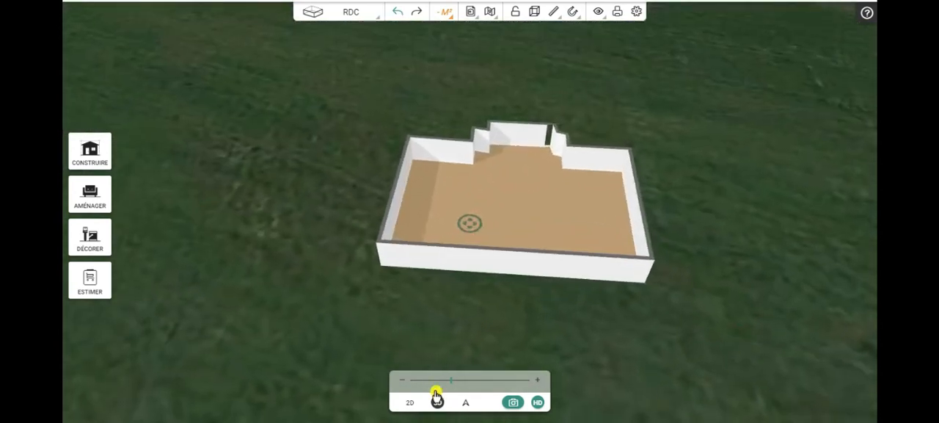
pyautogui.click(410, 403)
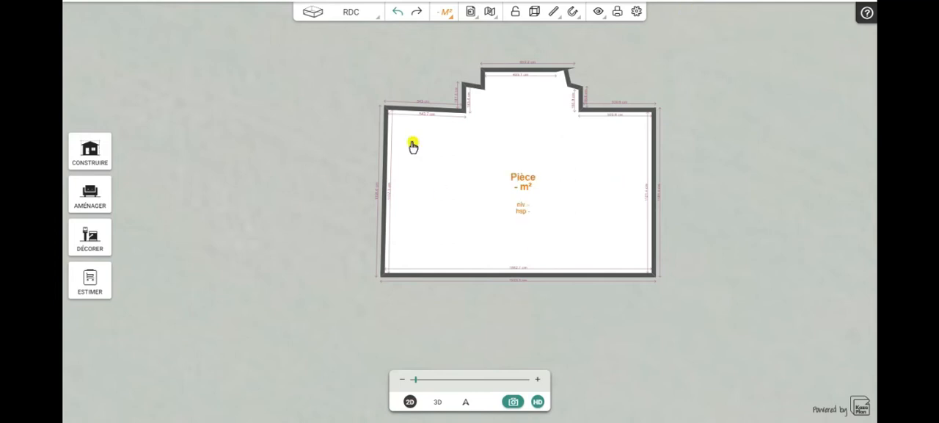
pyautogui.moveTo(308, 184); pyautogui.dragTo(235, 258)
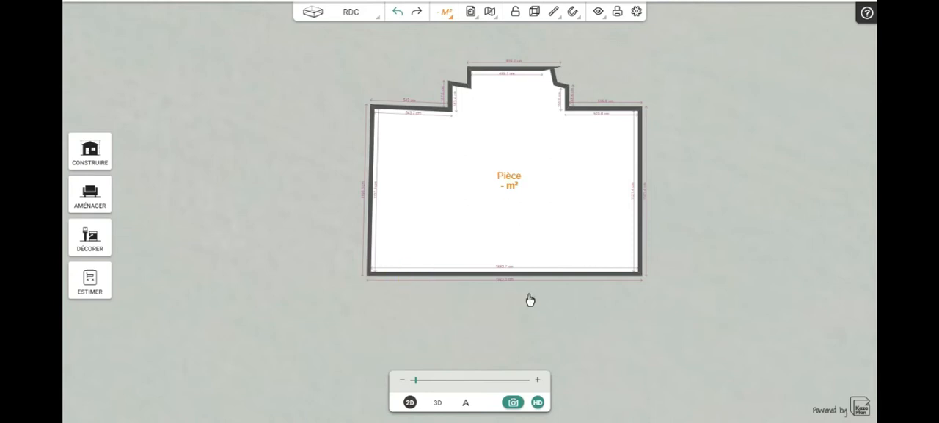
pyautogui.moveTo(530, 299); pyautogui.dragTo(613, 303)
pyautogui.moveTo(530, 308); pyautogui.dragTo(424, 300)
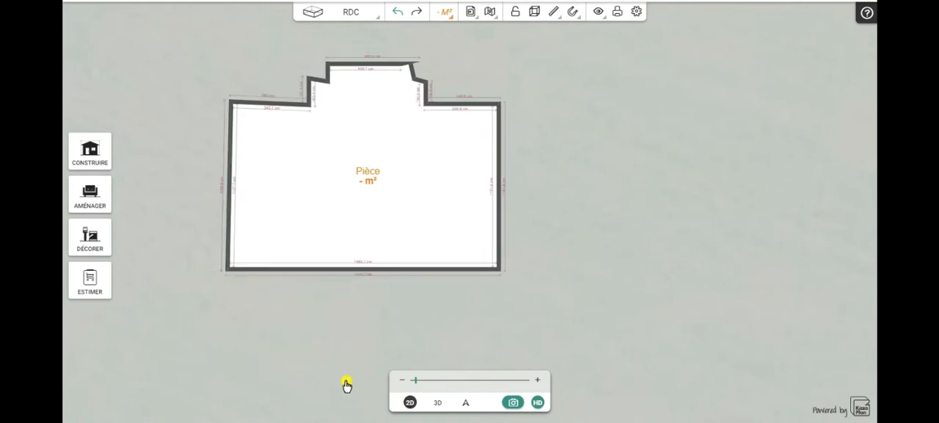
pyautogui.moveTo(359, 328); pyautogui.dragTo(467, 329)
pyautogui.click(438, 405)
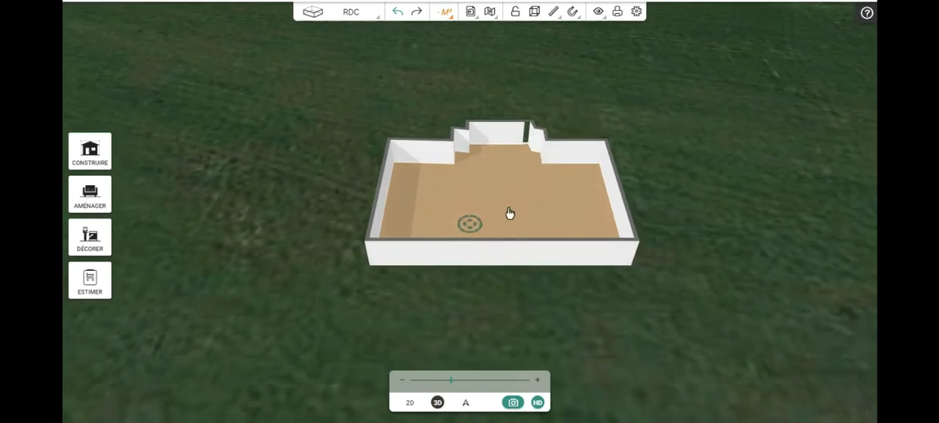
pyautogui.moveTo(510, 212); pyautogui.dragTo(533, 202)
# Step: Reopen the project positioning, move the marker to the field's northern end near the dirt path, and reload the plan there
pyautogui.click(480, 13)
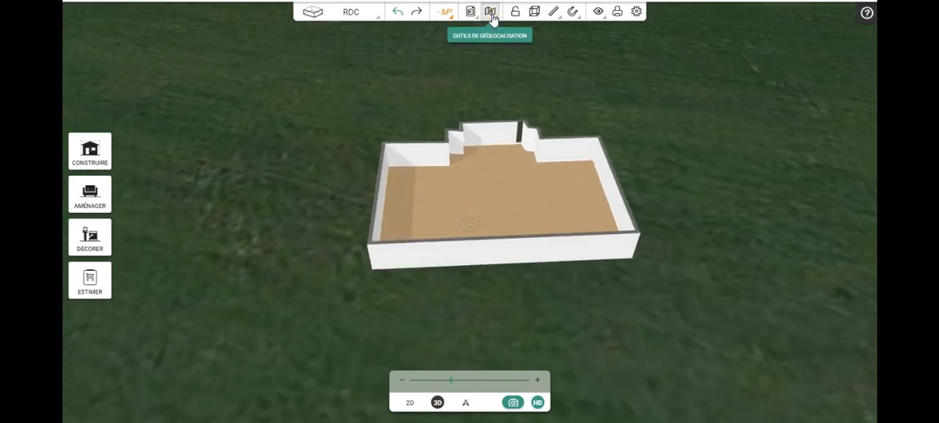
pyautogui.click(491, 14)
pyautogui.click(482, 85)
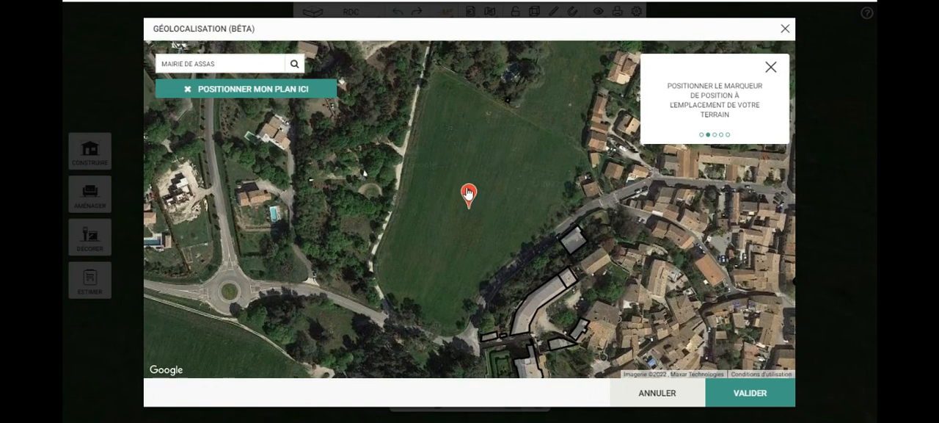
pyautogui.moveTo(456, 148); pyautogui.dragTo(442, 74)
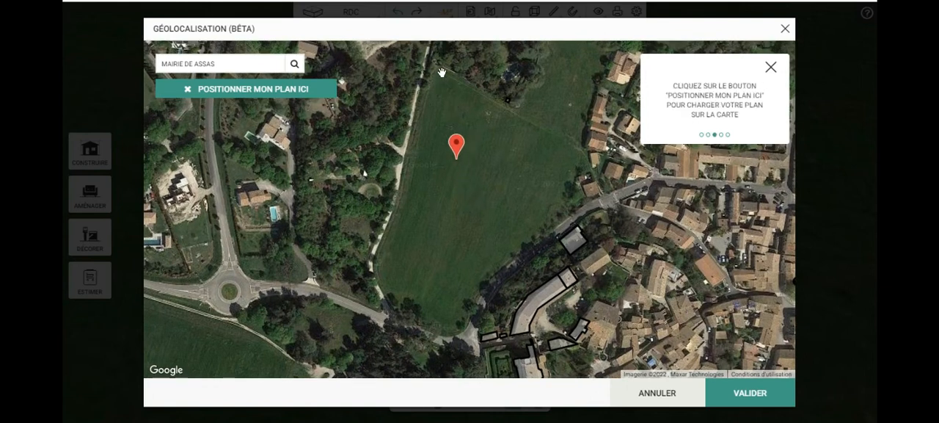
pyautogui.moveTo(443, 99)
pyautogui.mouseDown()
pyautogui.moveTo(455, 159)
pyautogui.moveTo(467, 171)
pyautogui.mouseUp()
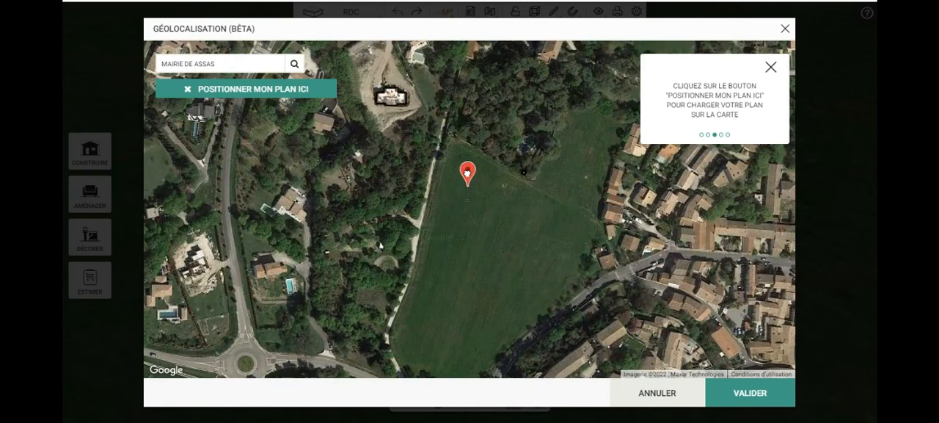
pyautogui.click(237, 88)
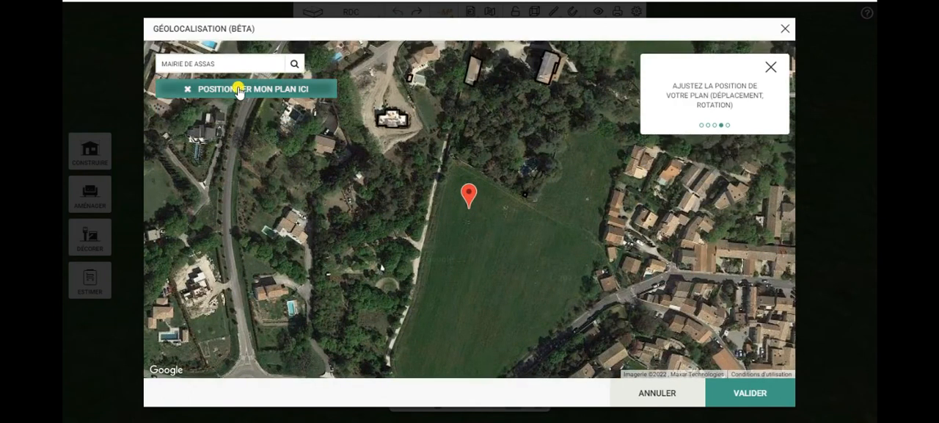
pyautogui.click(238, 88)
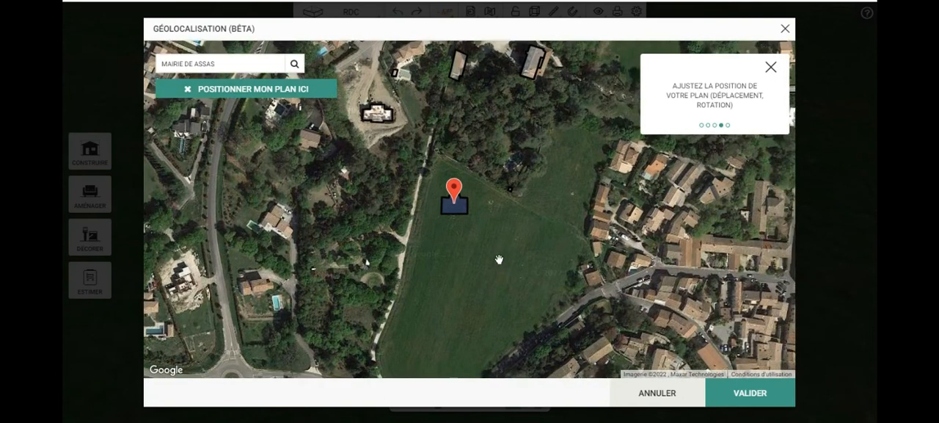
# Step: Rotate the plan about 180° on the map so its projecting part faces south, and validate the placement
pyautogui.click(453, 213)
pyautogui.scroll(4, 453, 212)
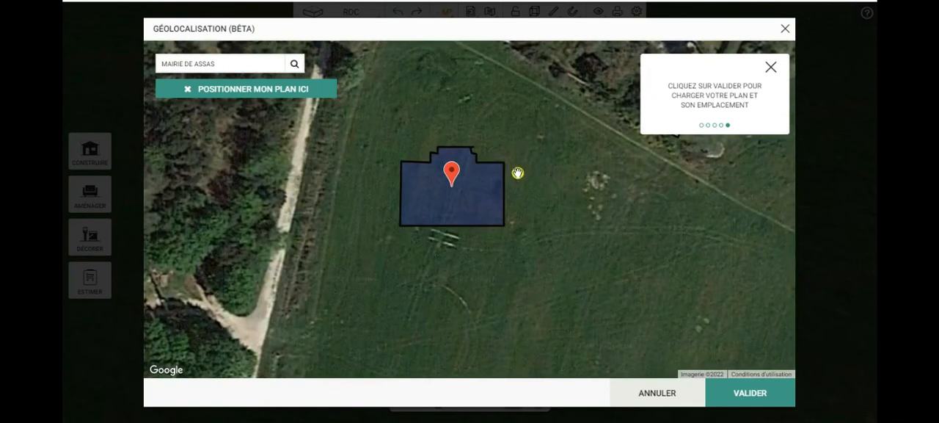
pyautogui.moveTo(518, 191); pyautogui.dragTo(395, 193)
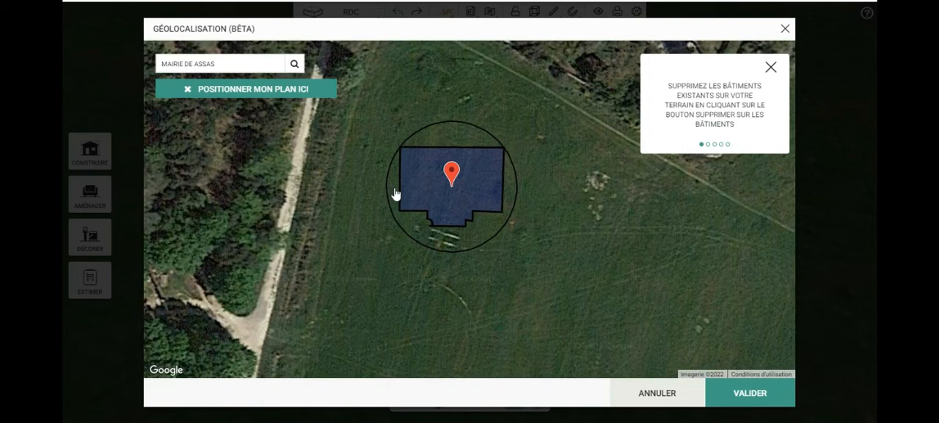
pyautogui.moveTo(575, 181); pyautogui.dragTo(580, 241)
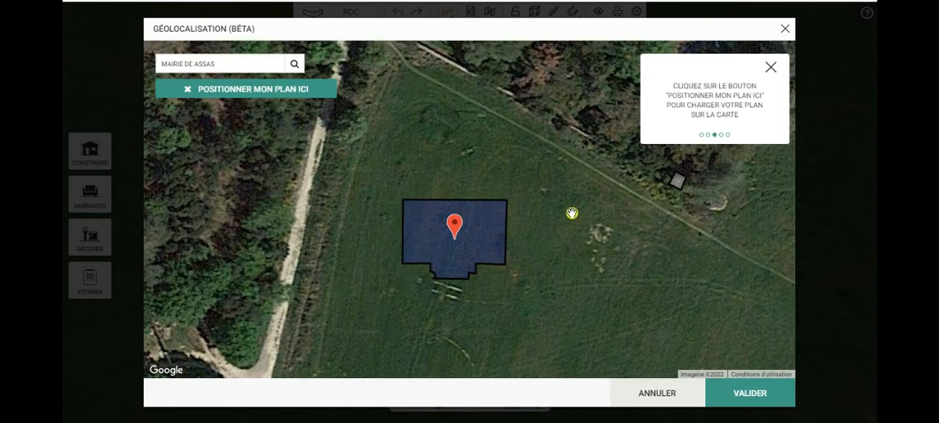
pyautogui.moveTo(586, 253); pyautogui.dragTo(565, 227)
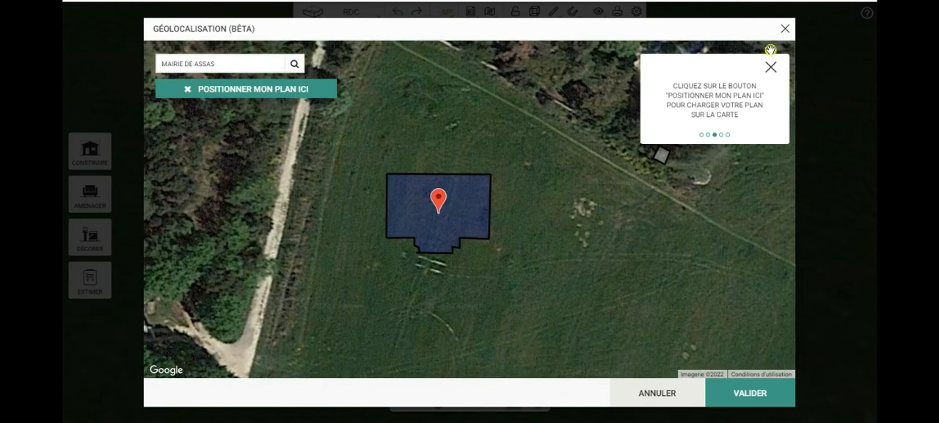
pyautogui.click(741, 394)
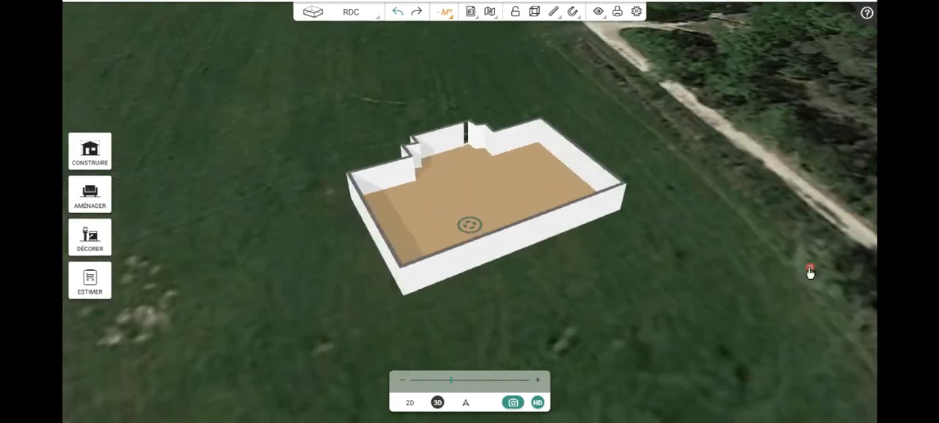
# Step: Examine the rotated building on its terrain in 3D from several angles and zoom levels, and in plan
pyautogui.moveTo(312, 290); pyautogui.dragTo(622, 293)
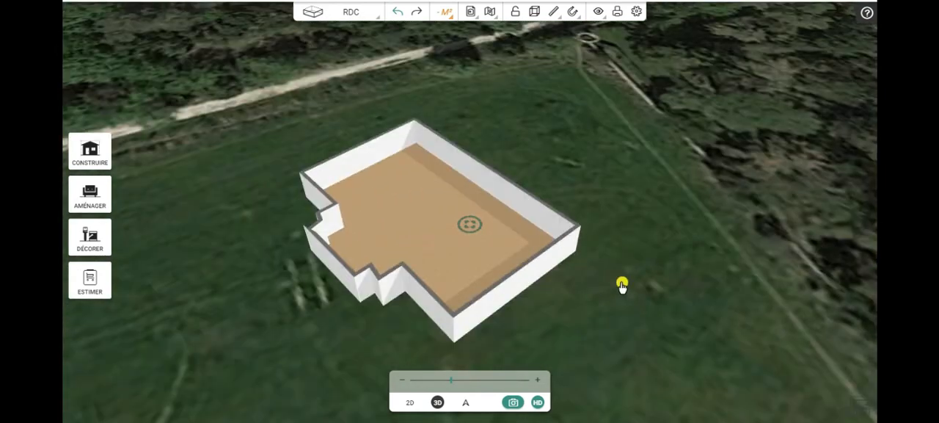
pyautogui.scroll(-3, 622, 287)
pyautogui.scroll(-2, 622, 286)
pyautogui.moveTo(598, 309); pyautogui.dragTo(632, 307)
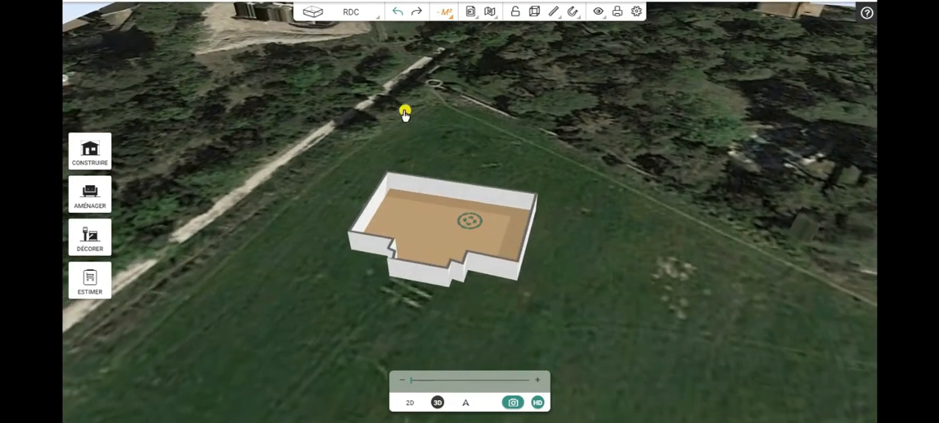
pyautogui.moveTo(595, 247); pyautogui.dragTo(563, 271)
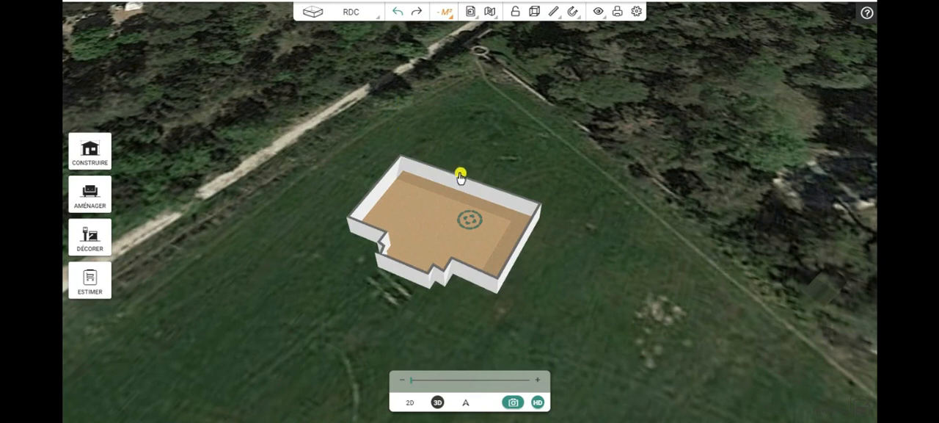
pyautogui.moveTo(543, 325); pyautogui.dragTo(529, 276)
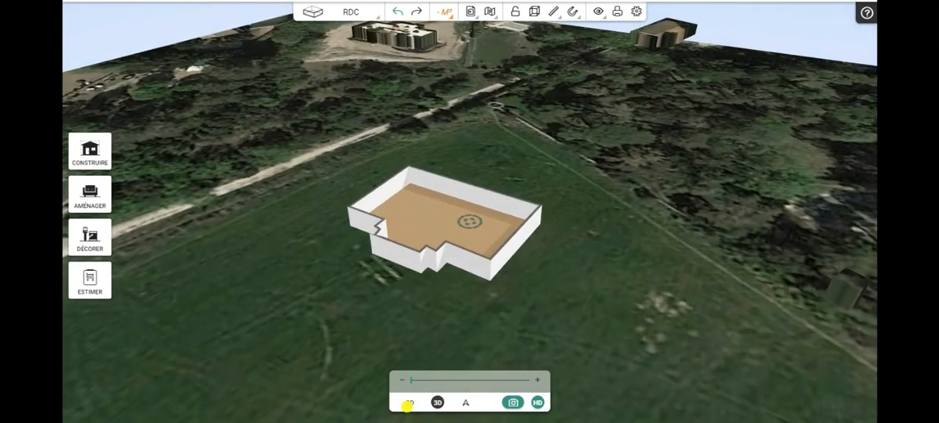
pyautogui.click(410, 403)
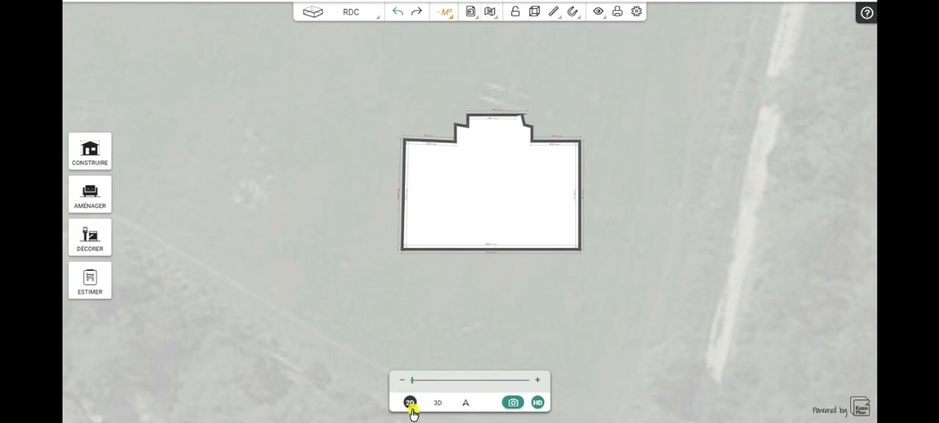
pyautogui.click(438, 403)
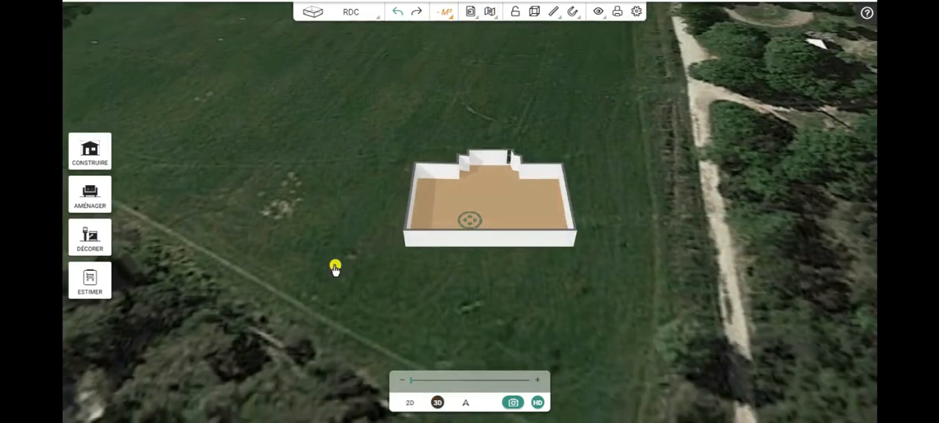
pyautogui.moveTo(341, 252); pyautogui.dragTo(600, 268)
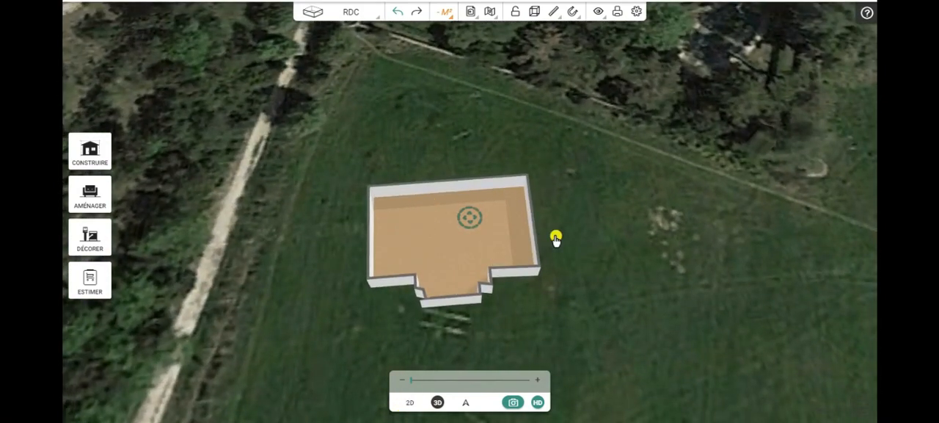
pyautogui.moveTo(629, 275); pyautogui.dragTo(657, 264)
pyautogui.click(676, 53)
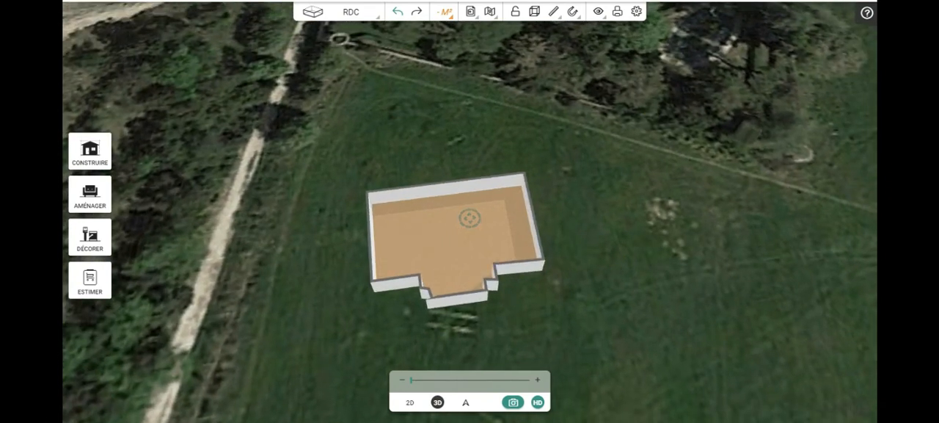
pyautogui.click(249, 385)
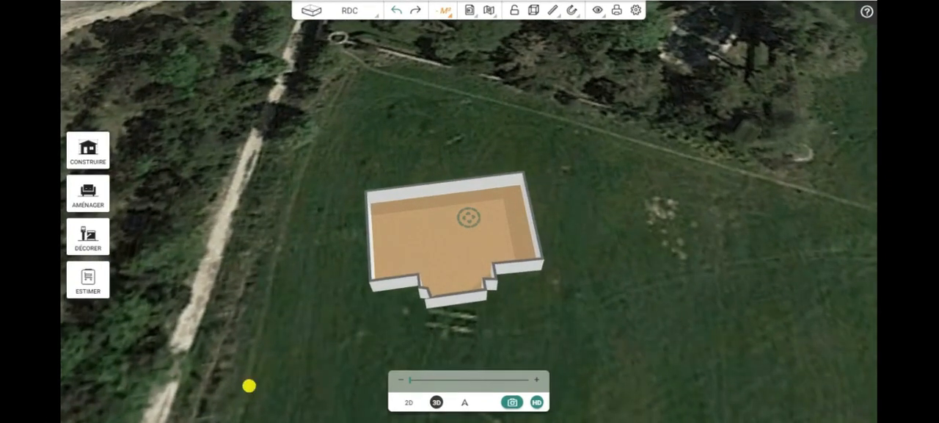